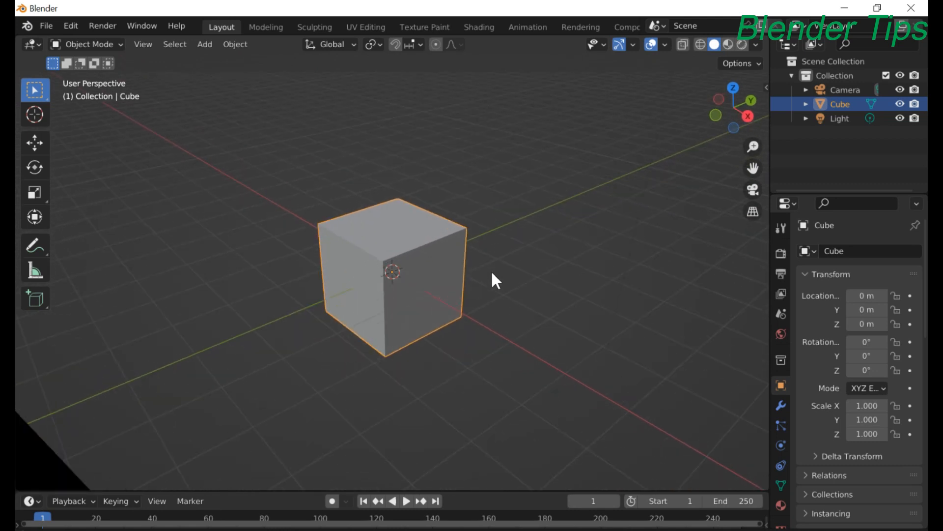
Step: Delete the default camera, cube and light from the scene
scroll(491, 270, down, 5)
scroll(450, 269, down, 1)
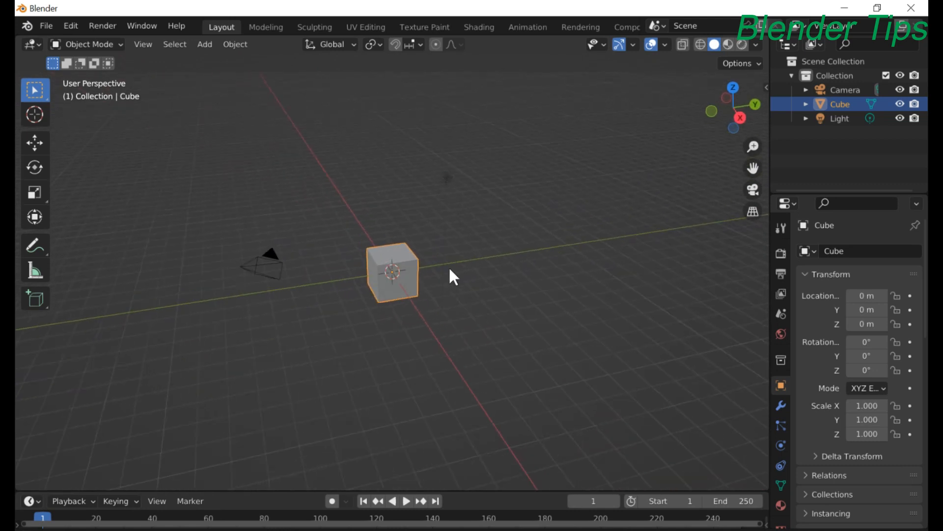
drag(211, 219, 503, 319)
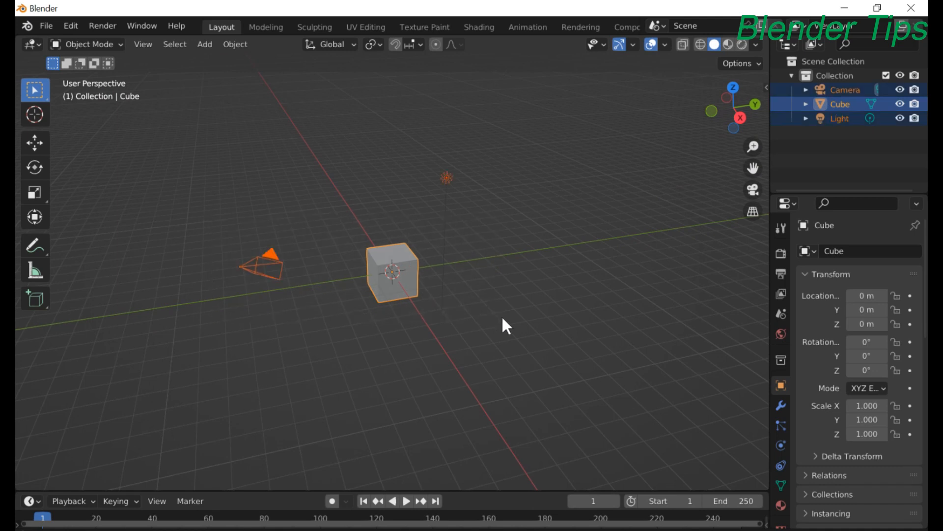
key(Delete)
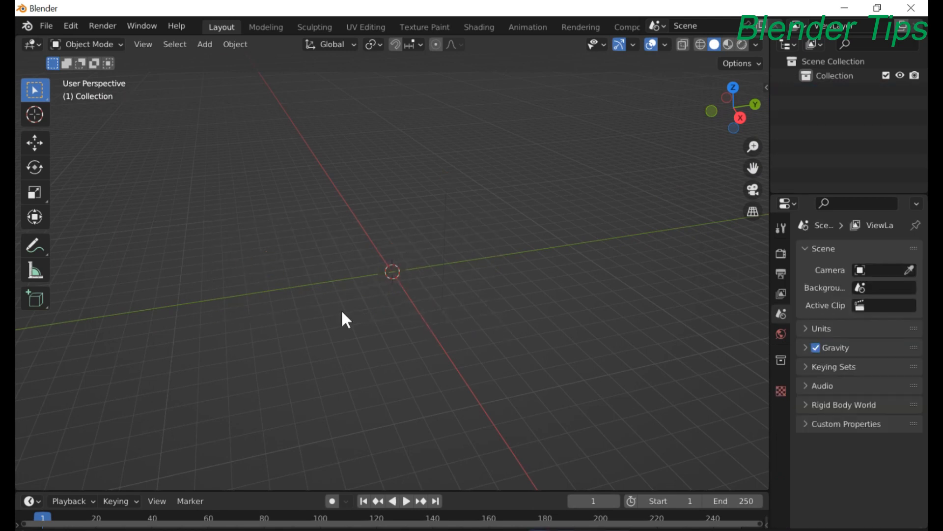
Step: Add a mesh plane at the scene's centre and scale it up uniformly to about 5.13
key(shift+a)
mouse_move(358, 256)
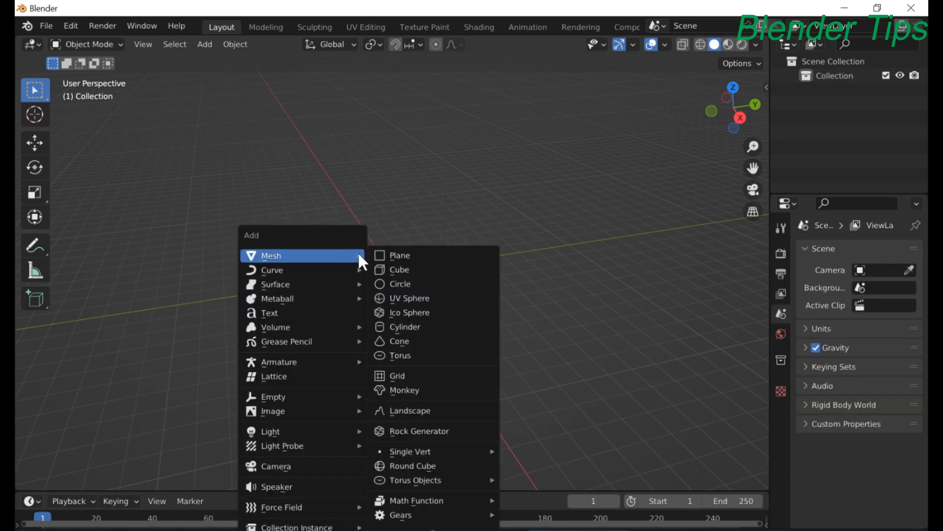
click(413, 255)
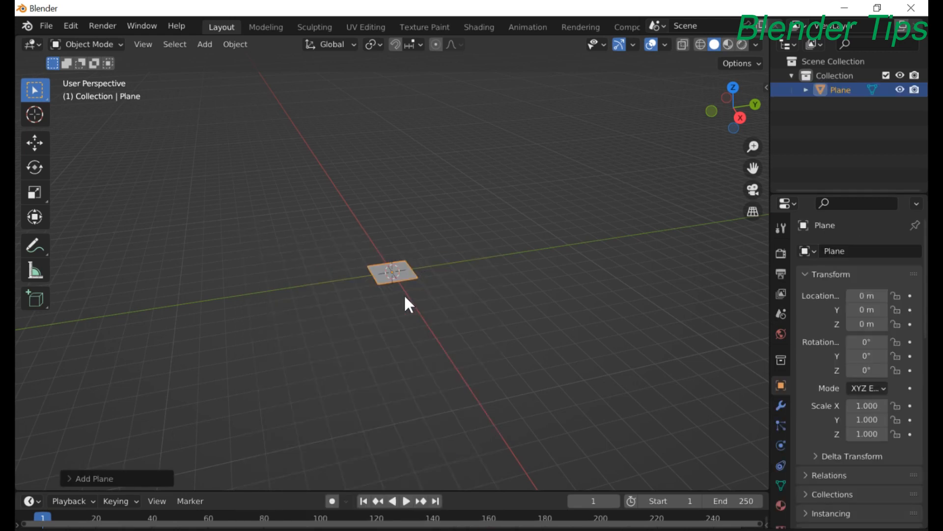
key(s)
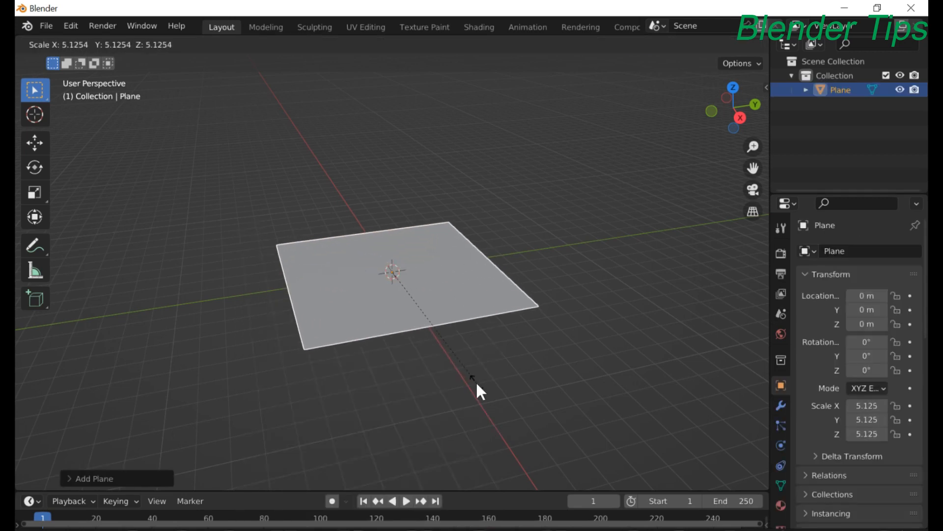
click(476, 382)
Step: Add a mesh cube at the plane's centre and scale it down uniformly to about 0.73
middle_drag(406, 326, 470, 334)
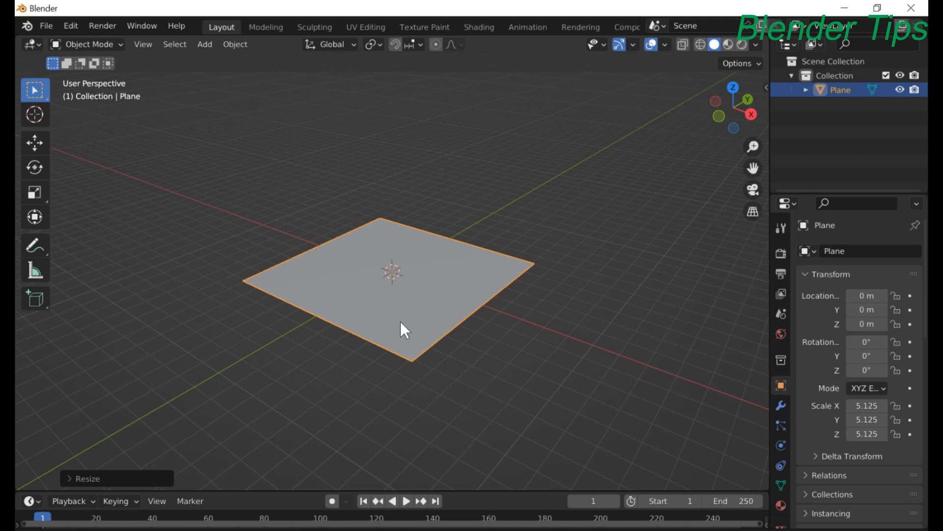
key(shift+a)
mouse_move(382, 256)
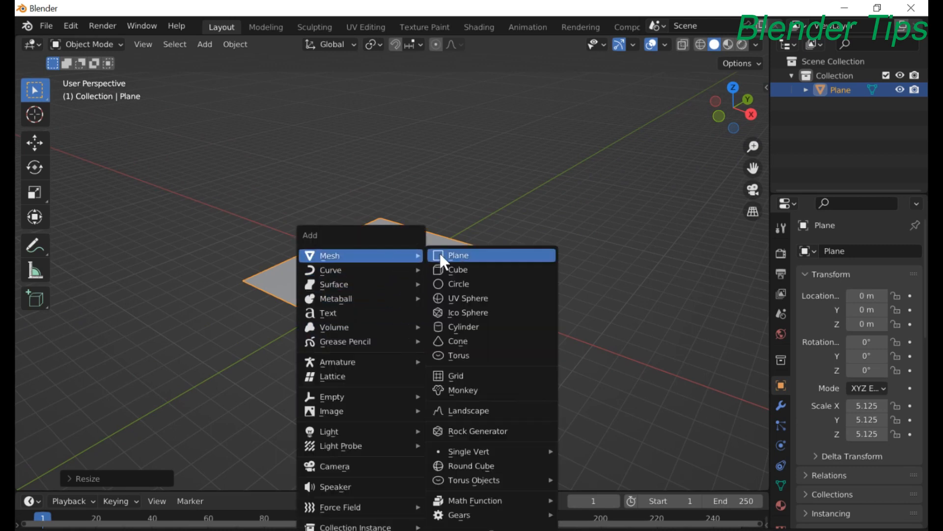
click(474, 270)
scroll(422, 280, up, 3)
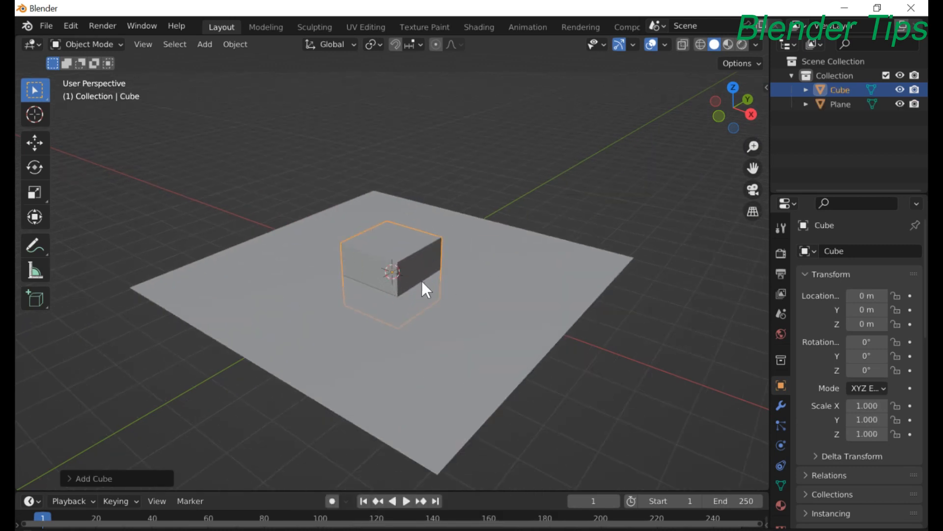
middle_drag(423, 282, 412, 280)
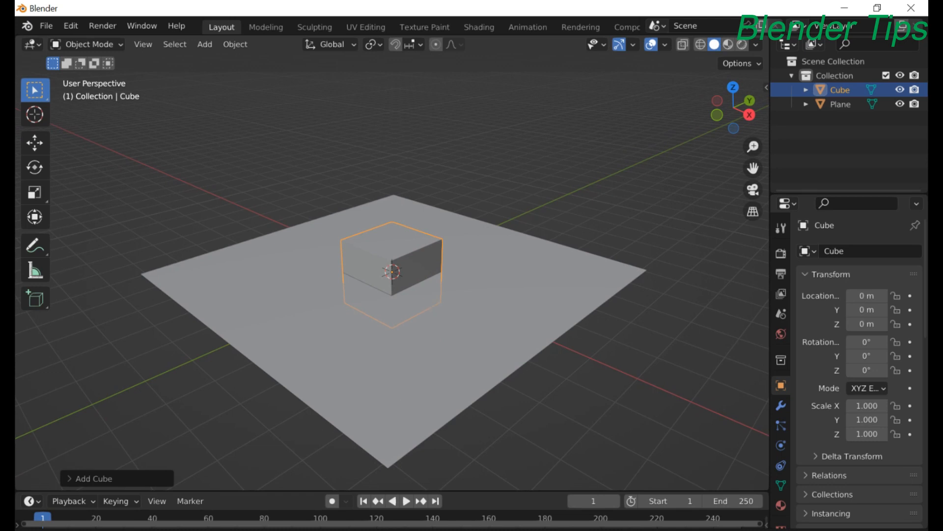
key(s)
click(422, 291)
scroll(422, 291, up, 2)
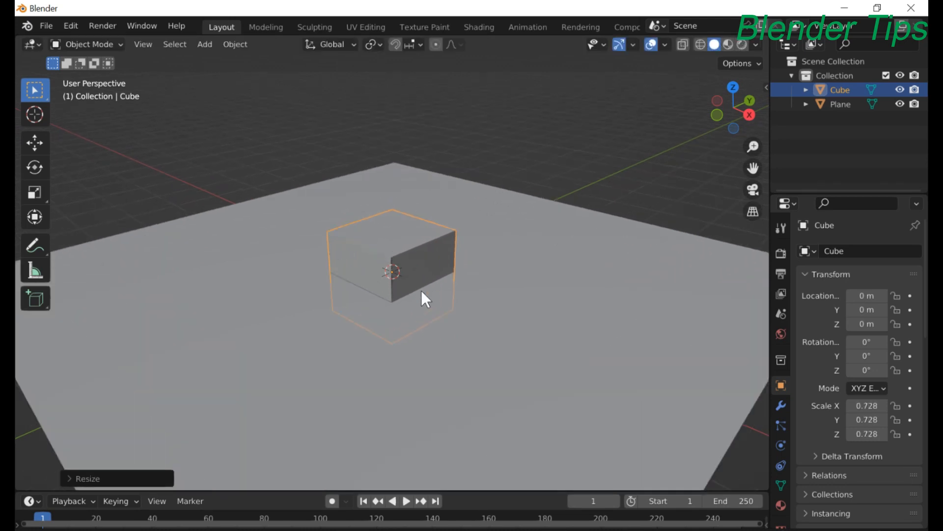
Step: Raise the cube along the Z axis to about 4.54 m above the plane
scroll(420, 290, down, 1)
middle_drag(415, 294, 406, 294)
scroll(406, 293, down, 1)
scroll(406, 293, up, 1)
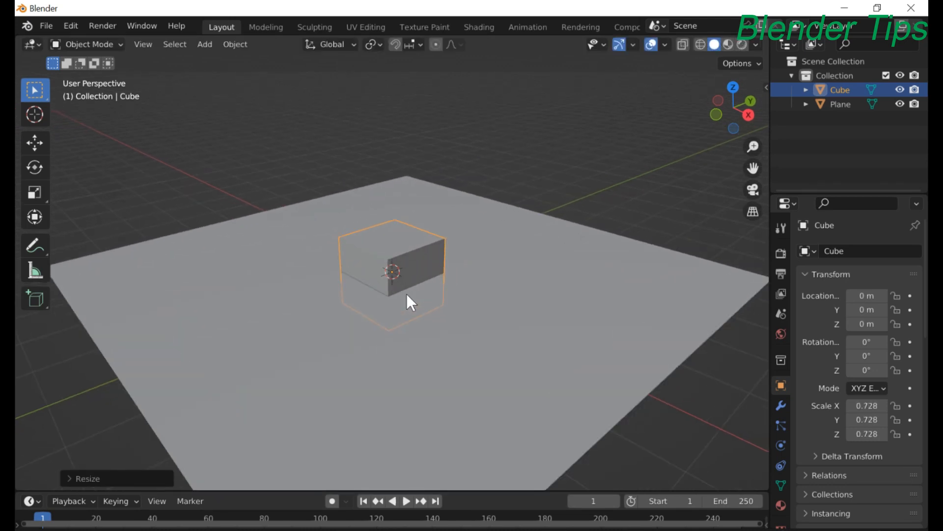
scroll(407, 296, down, 2)
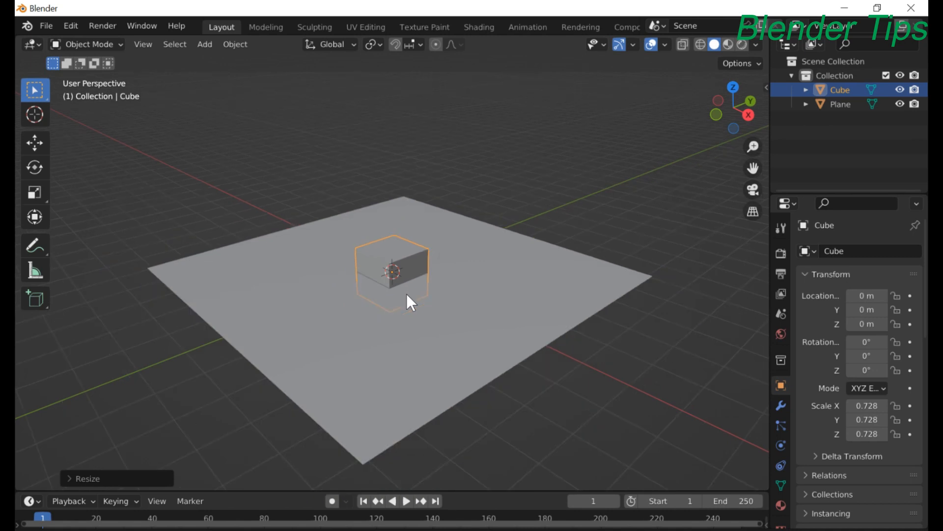
key(g)
key(z)
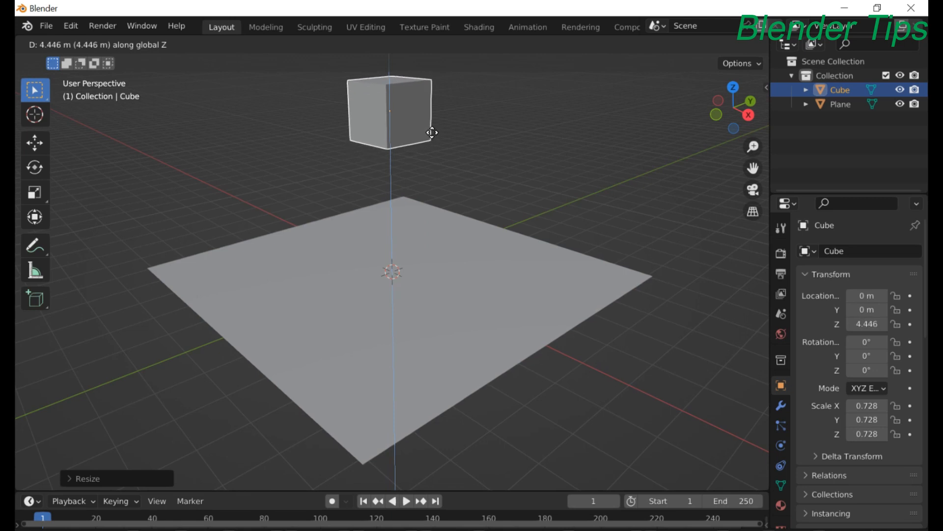
click(433, 130)
Step: Rotate the cube freehand to a tilt of about 10° in X, -20° in Y and 9° in Z
scroll(432, 131, down, 3)
middle_drag(430, 131, 423, 155)
scroll(403, 180, up, 2)
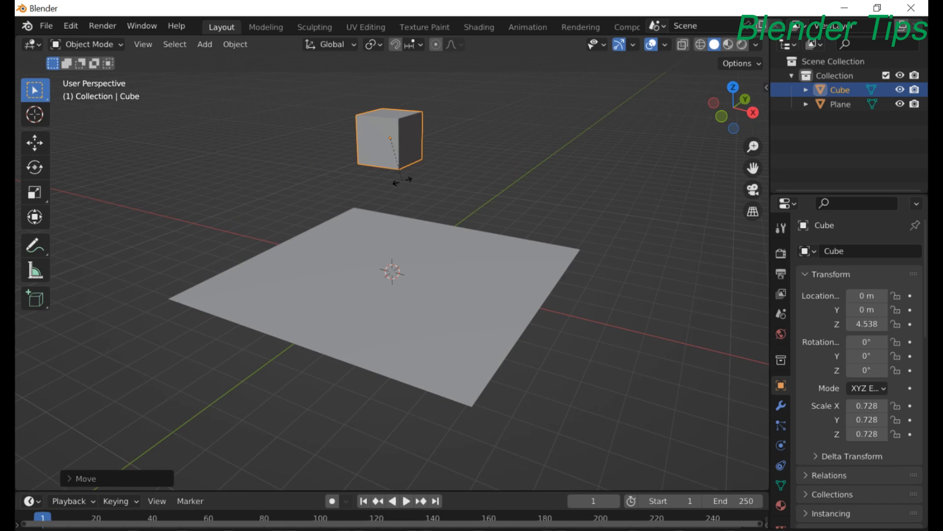
key(r)
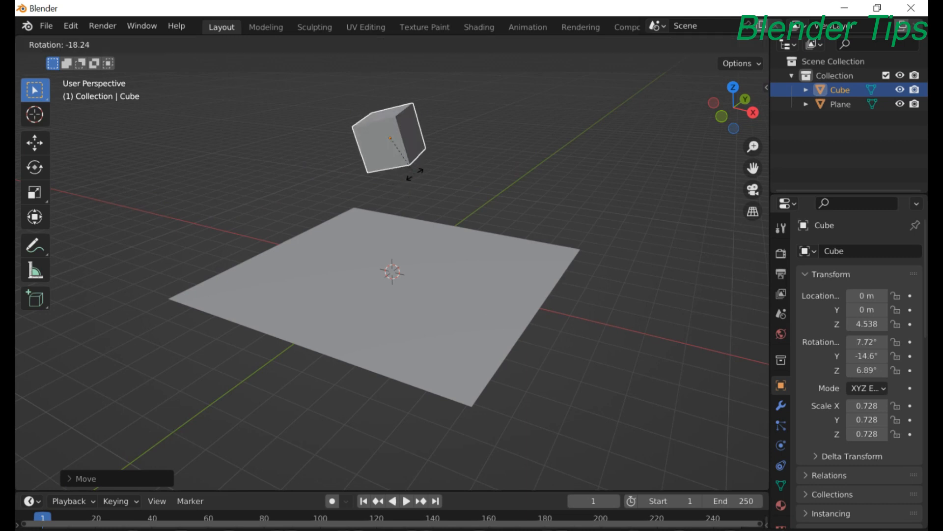
click(418, 171)
Step: Give the plane Collision physics
scroll(413, 206, down, 2)
middle_drag(407, 246, 382, 259)
scroll(355, 256, up, 3)
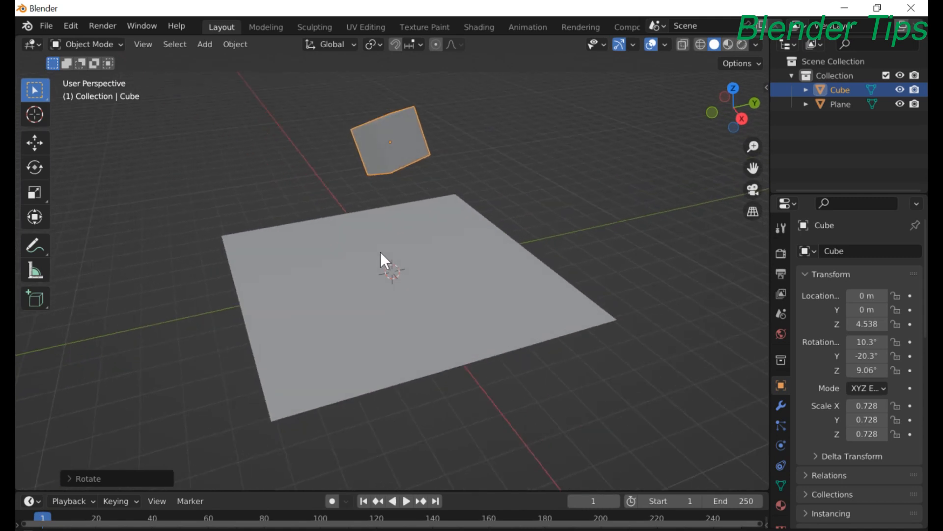
click(522, 324)
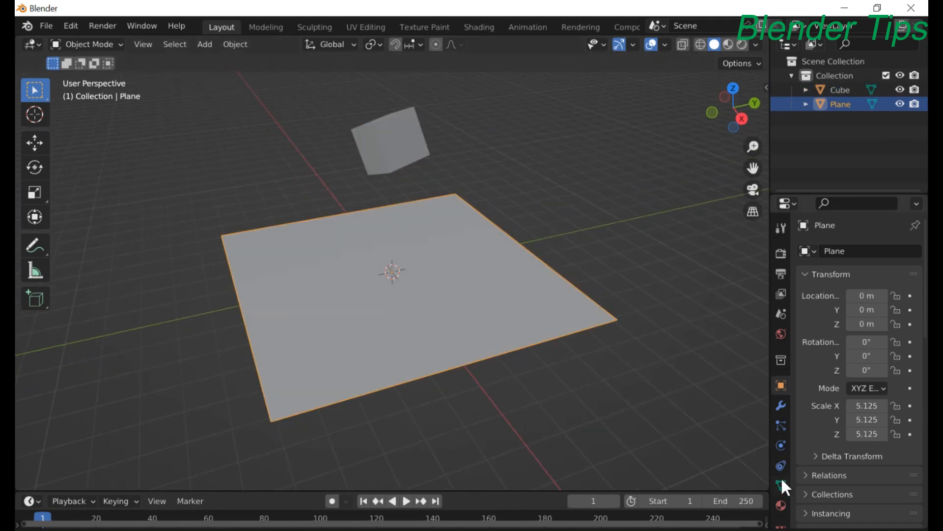
click(781, 445)
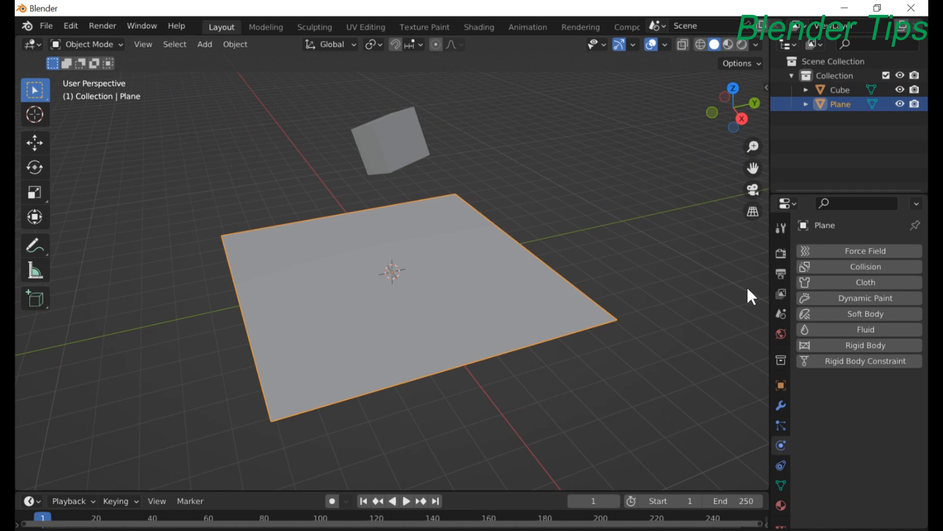
click(853, 267)
Step: Give the cube Soft Body physics and enlarge the properties and timeline areas slightly
scroll(373, 208, down, 2)
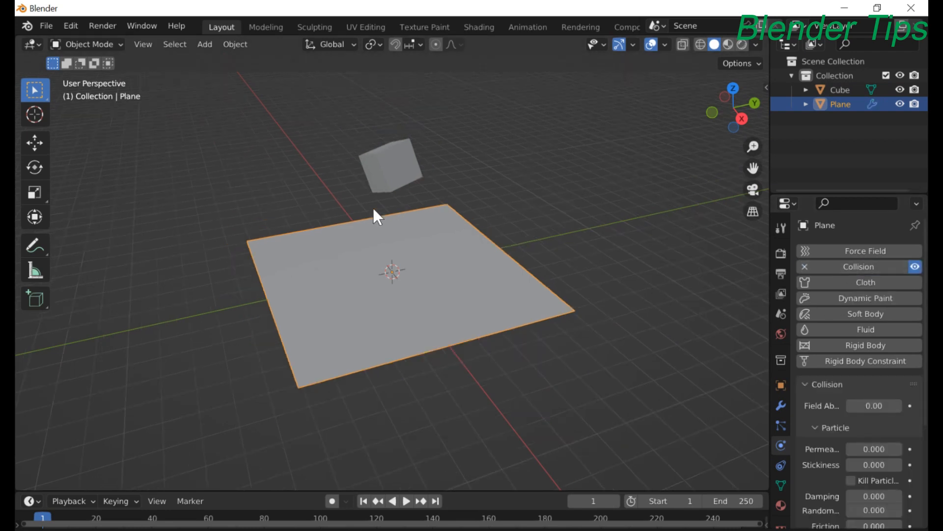
click(396, 186)
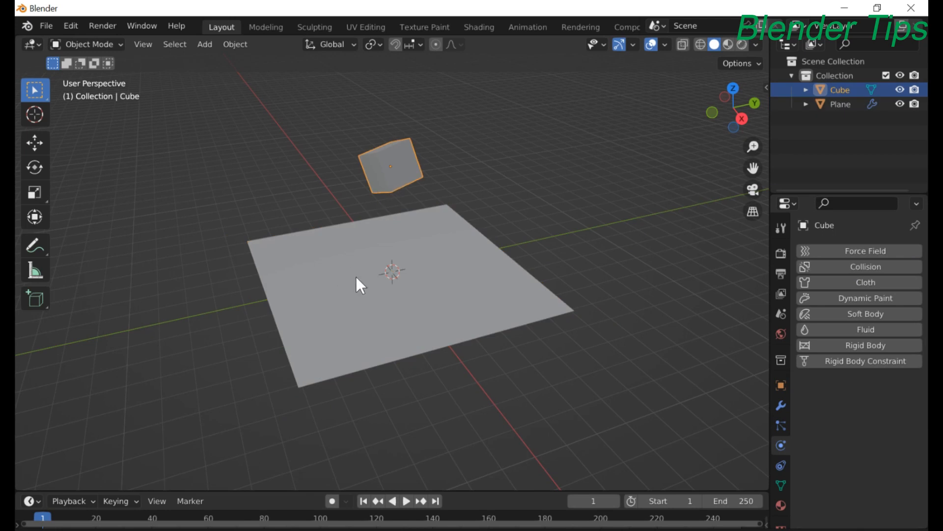
click(868, 313)
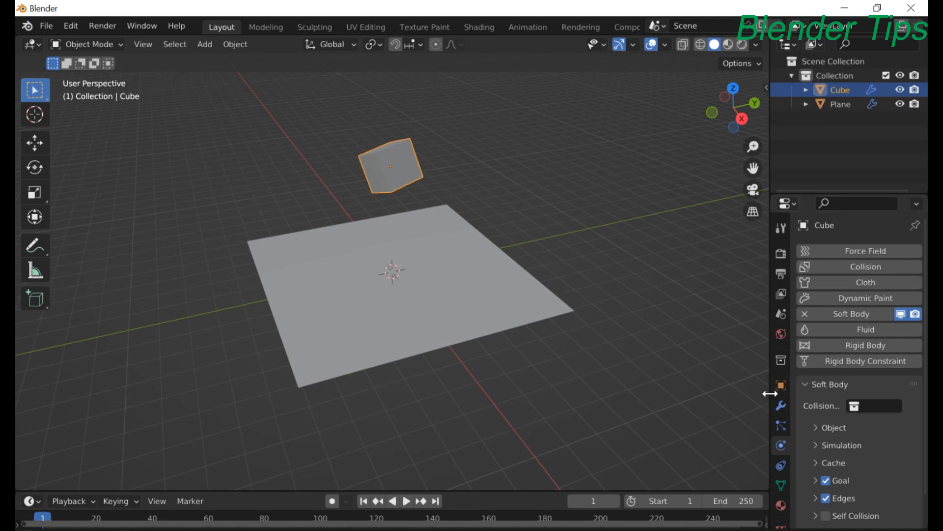
drag(770, 392, 751, 391)
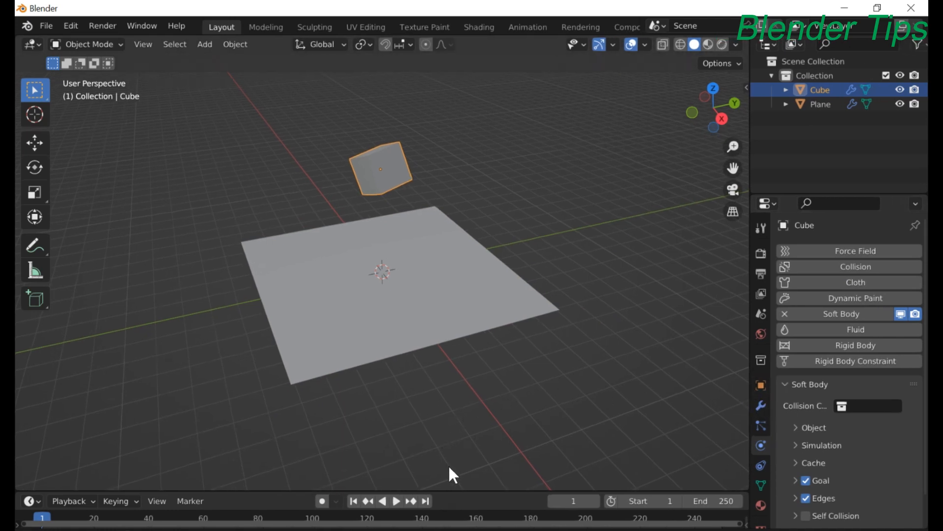
drag(458, 490, 460, 471)
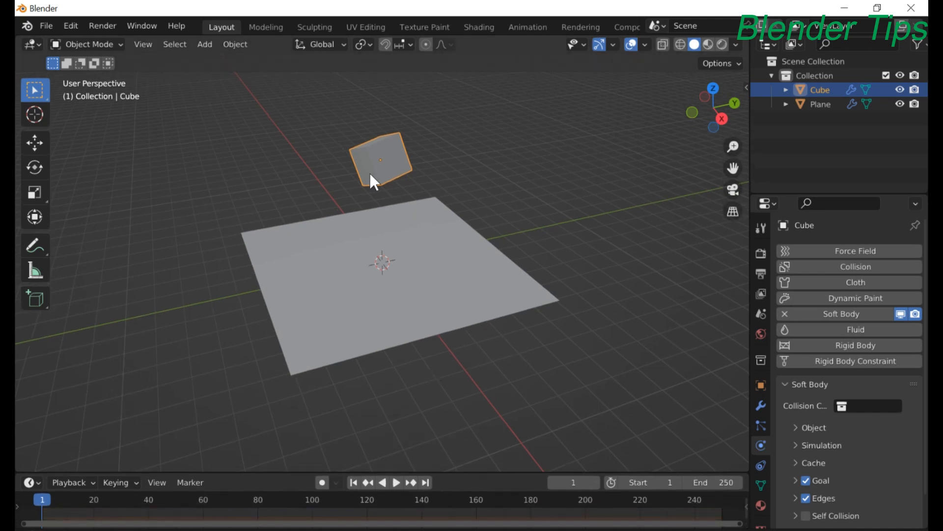
Step: Play the cube's simulation with Goal still enabled, stop it and return to the first frame
key(space)
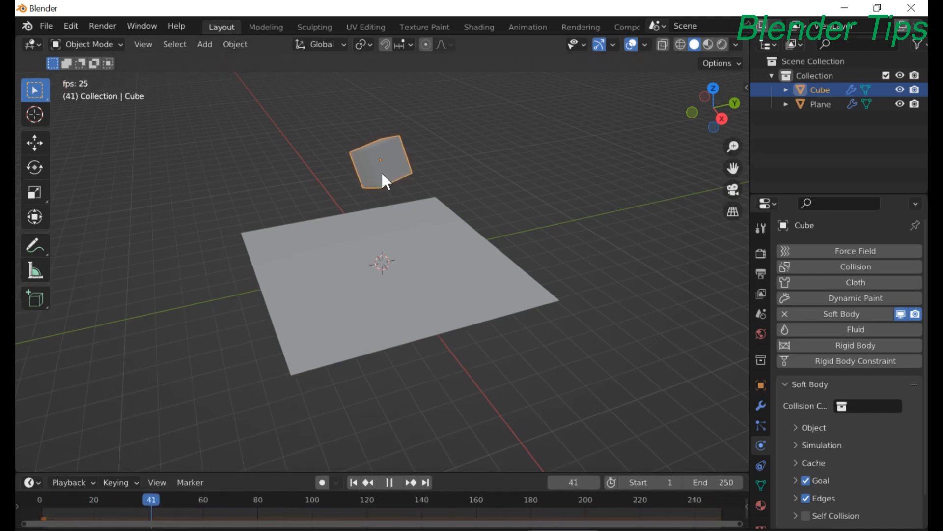
key(space)
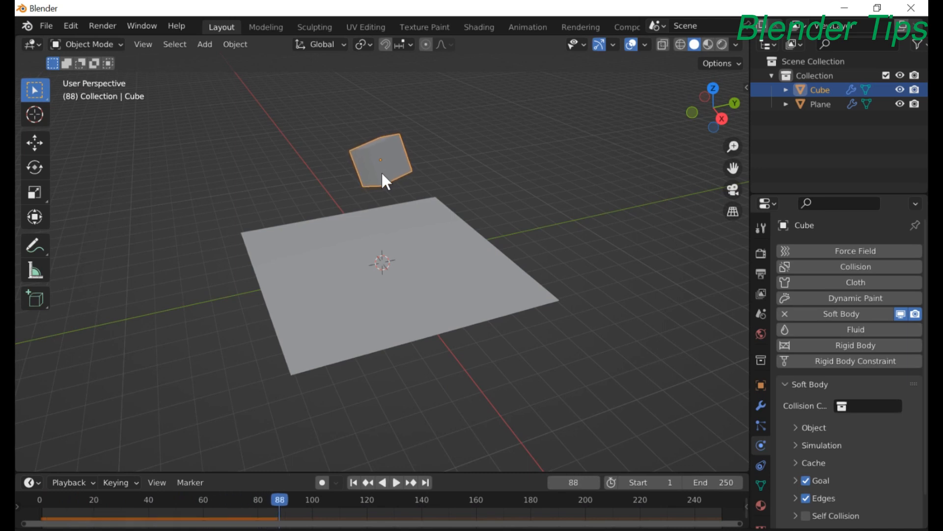
click(353, 484)
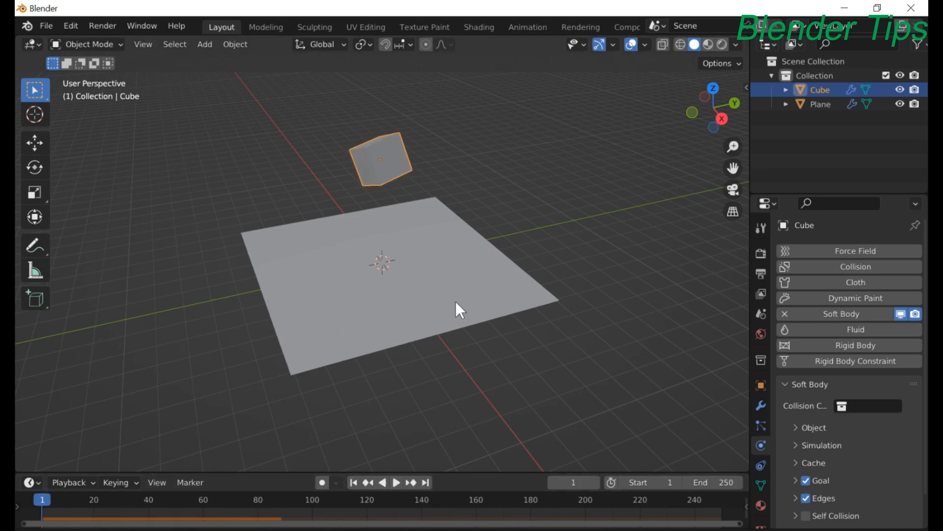
Step: Disable Goal in the cube's soft body settings and enable Stiffness under Edges
scroll(855, 462, down, 2)
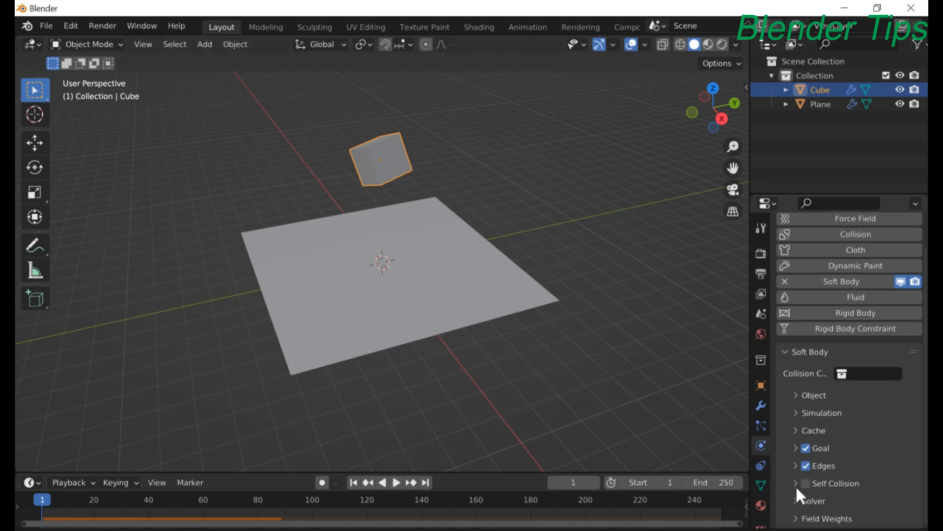
click(806, 448)
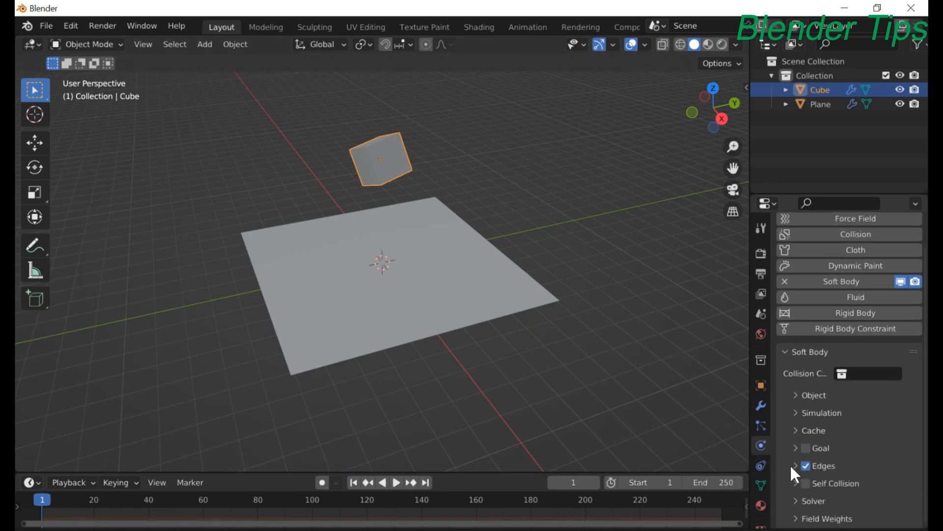
click(795, 466)
scroll(821, 438, down, 8)
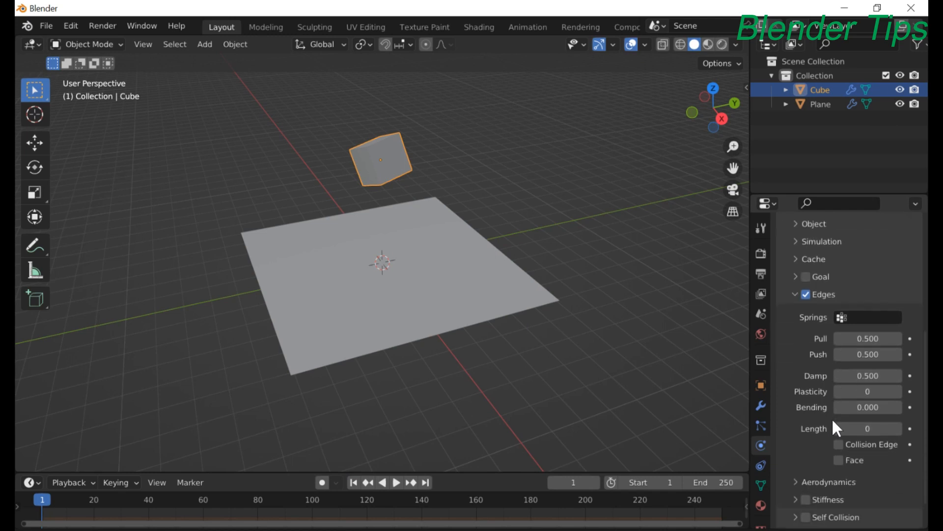
scroll(833, 416, down, 1)
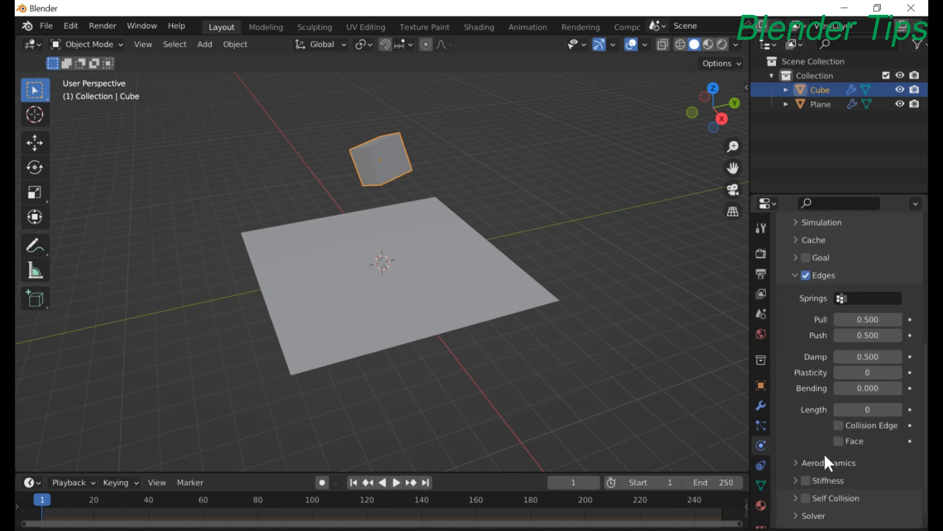
click(806, 480)
Step: Play the simulation with Goal off and Stiffness on, stop it and return to the first frame
scroll(590, 396, up, 4)
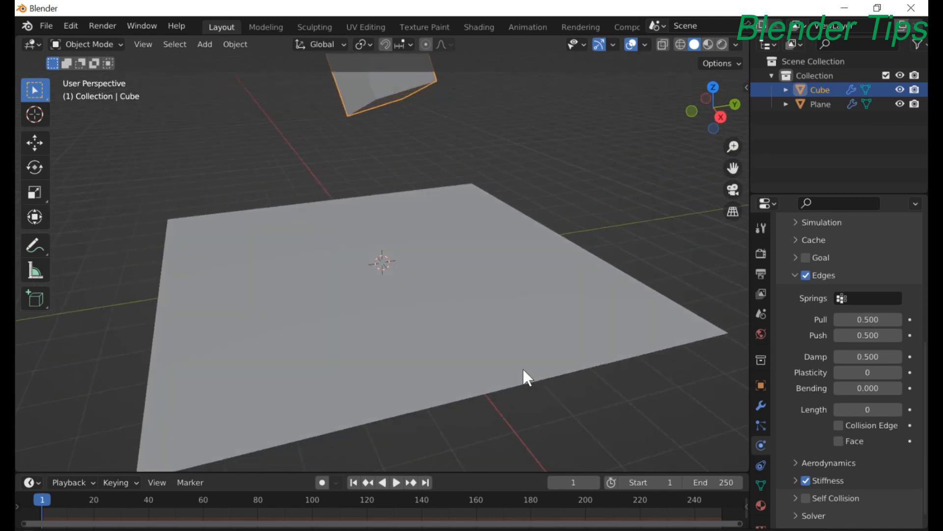
scroll(522, 387, down, 4)
key(space)
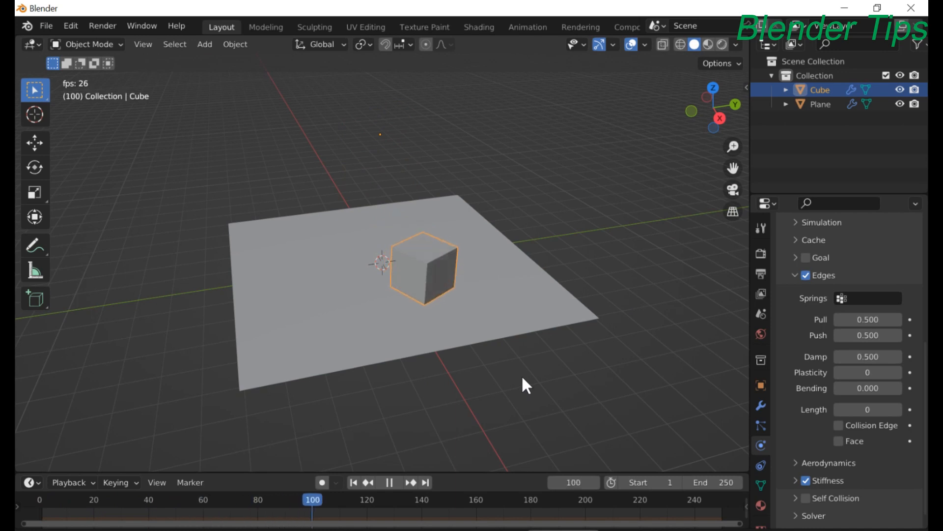
key(space)
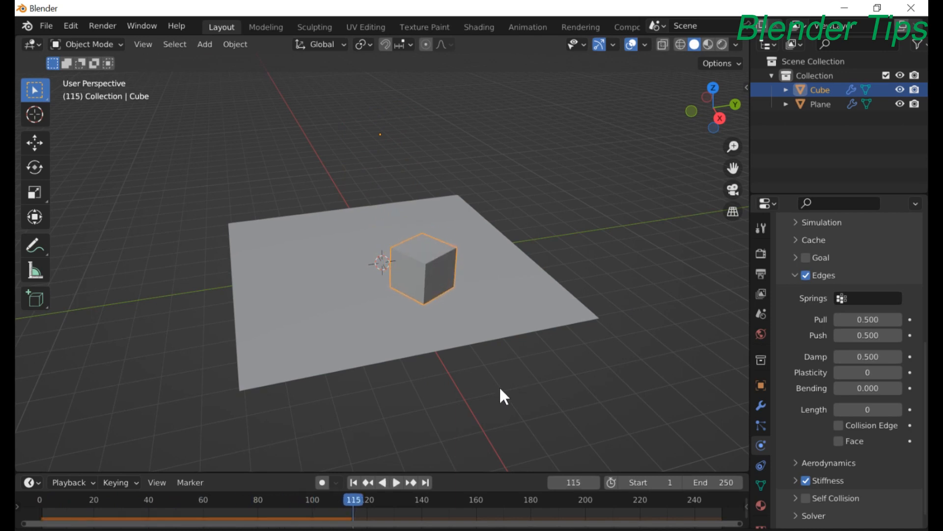
click(353, 482)
scroll(431, 298, down, 1)
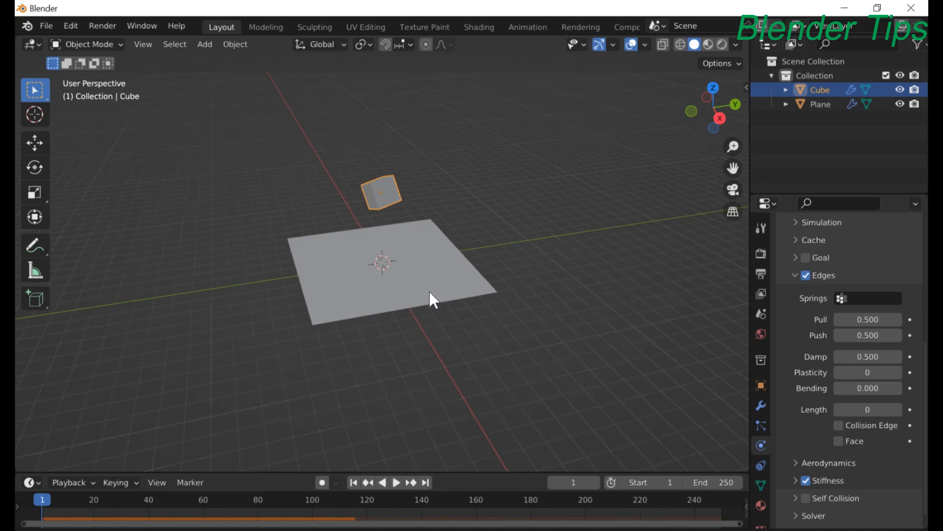
Step: Subdivide the whole cube mesh twice in Edit Mode and return to Object Mode
scroll(409, 235, up, 2)
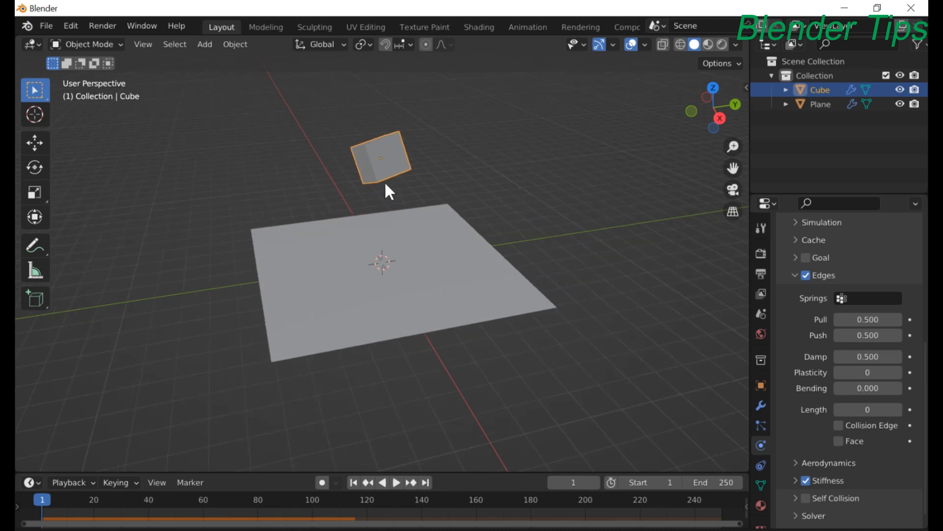
scroll(385, 180, up, 2)
scroll(384, 179, down, 2)
key(Tab)
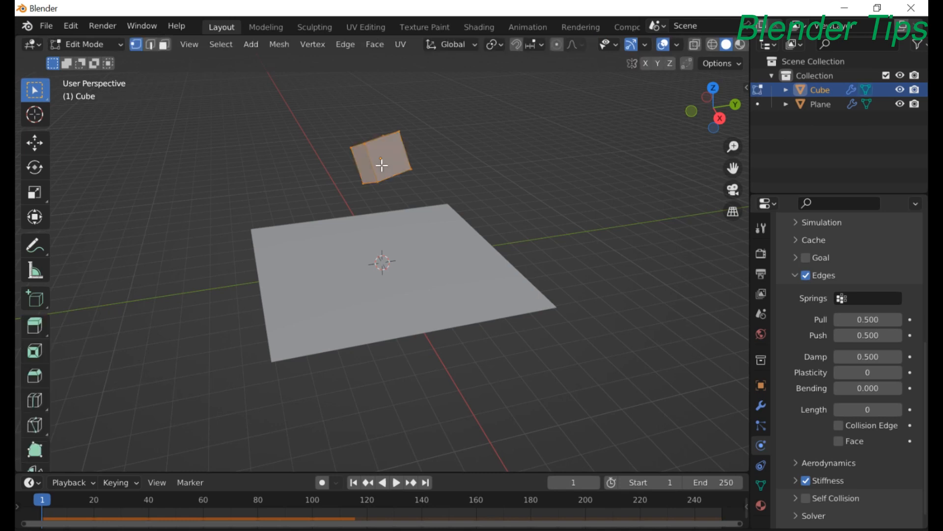
right_click(382, 165)
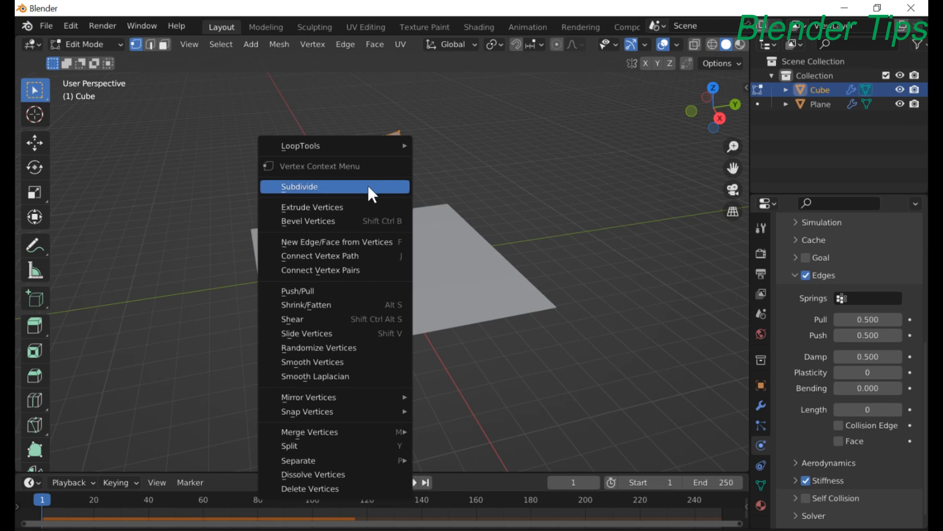
click(367, 185)
right_click(376, 165)
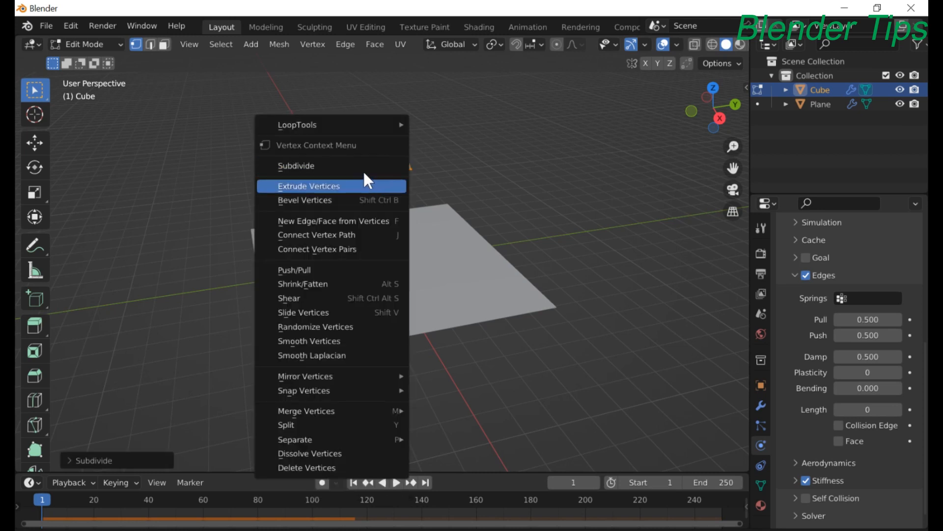
click(362, 167)
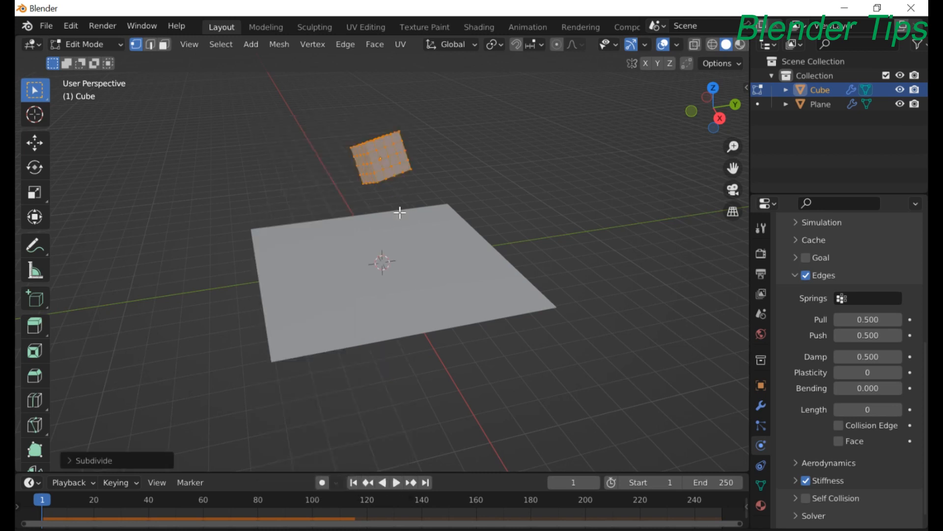
key(Tab)
Step: Play the simulation with the subdivided cube, stop it and return to the first frame
middle_drag(400, 212, 412, 239)
scroll(450, 231, up, 1)
scroll(450, 231, down, 1)
scroll(428, 239, down, 2)
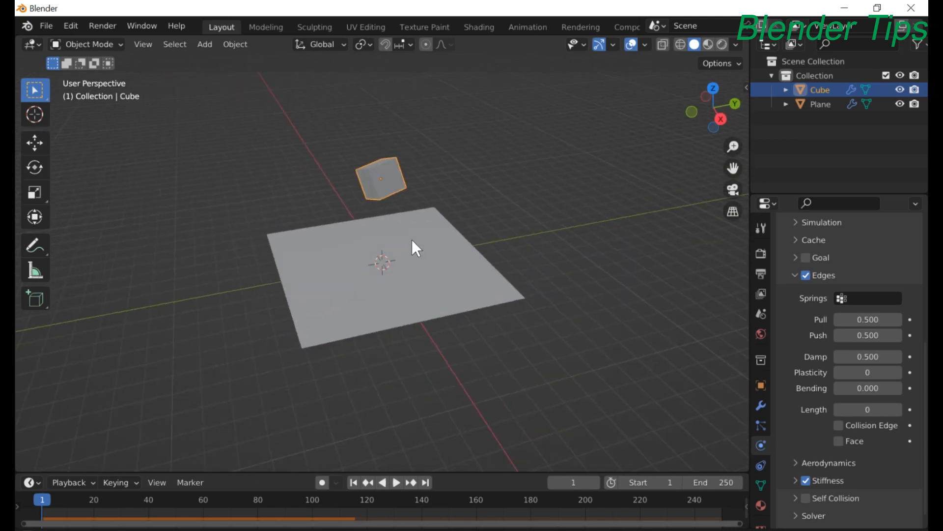
key(space)
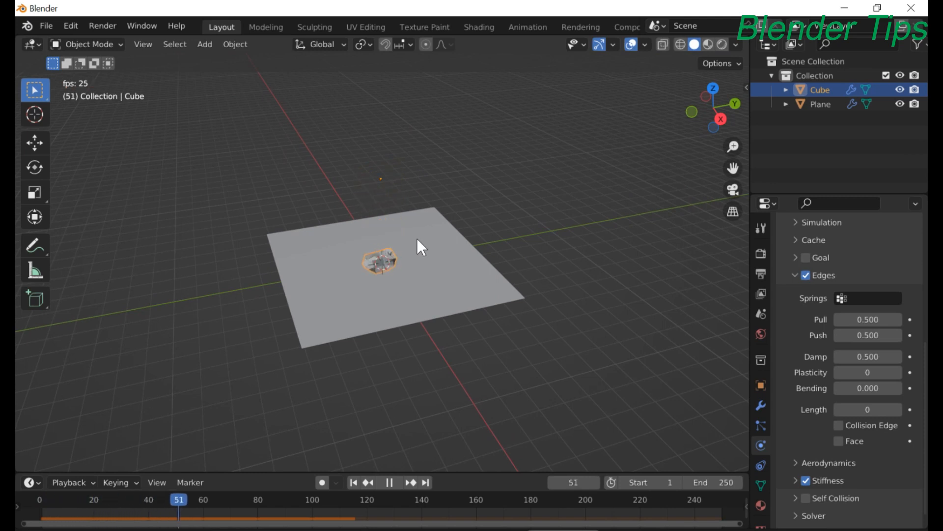
key(space)
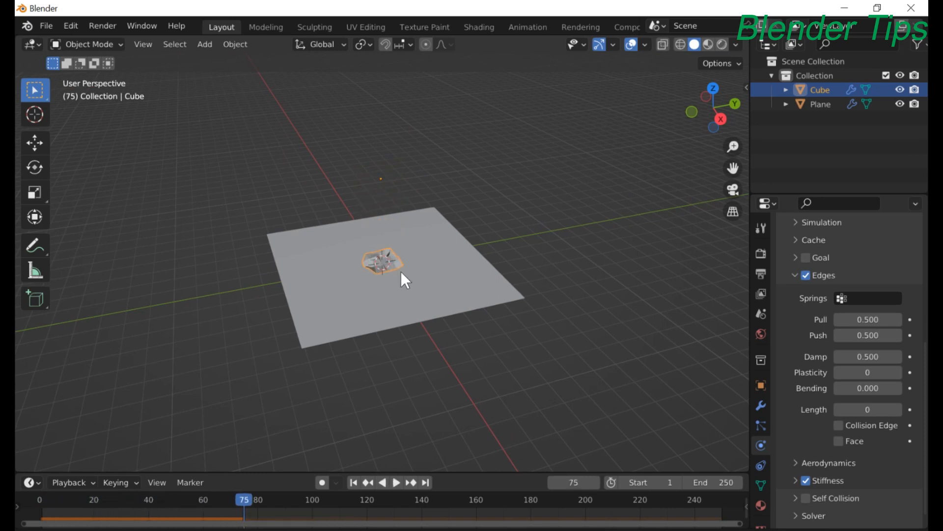
click(353, 483)
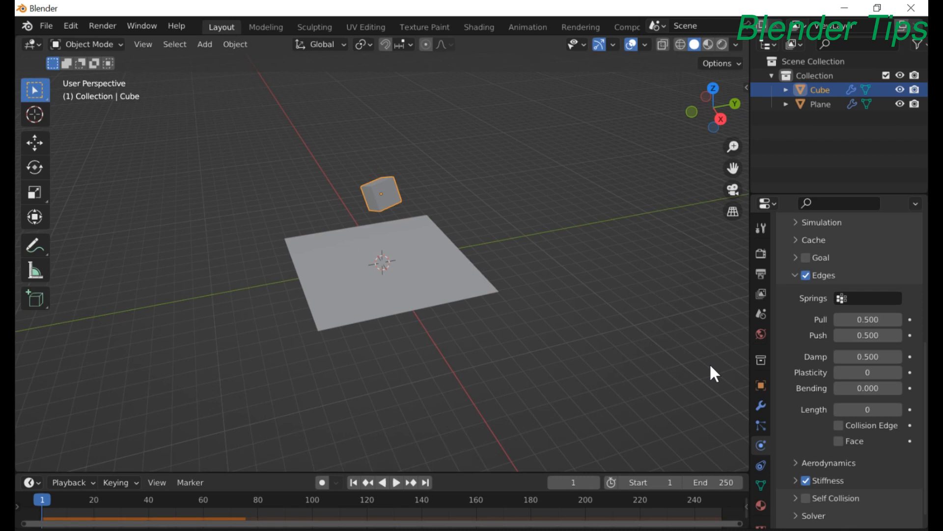
Step: Set the Bending of the cube's soft body edges to 2
click(867, 388)
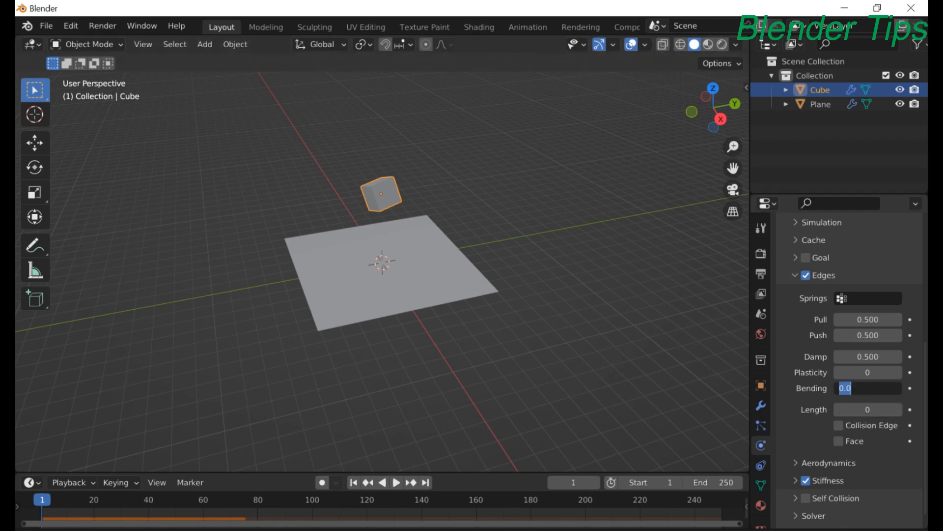
text(2)
key(Return)
Step: Play the simulation with the new Bending value, stop it and return to the first frame
scroll(472, 362, up, 3)
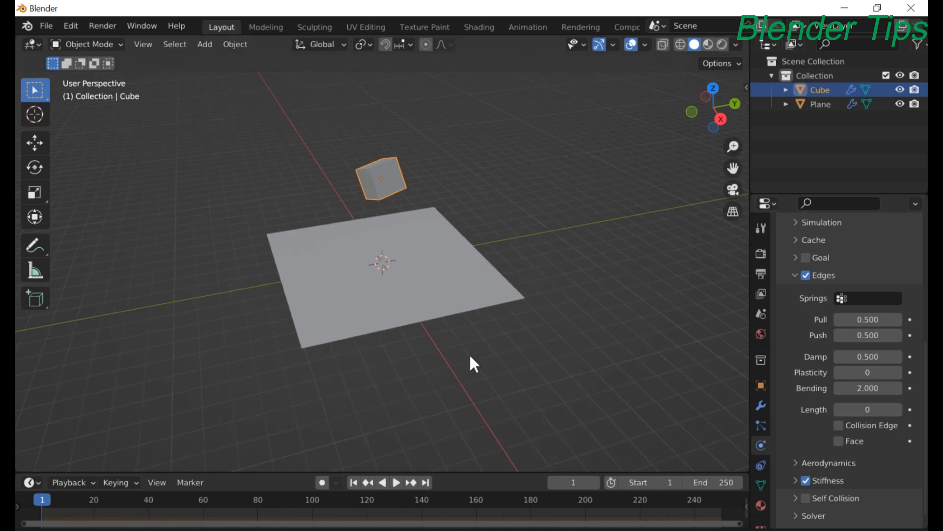
key(space)
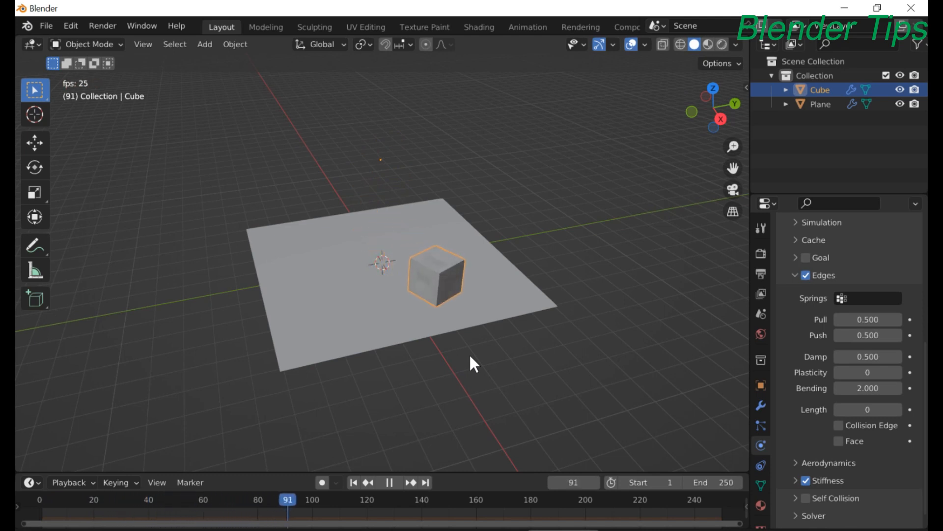
key(space)
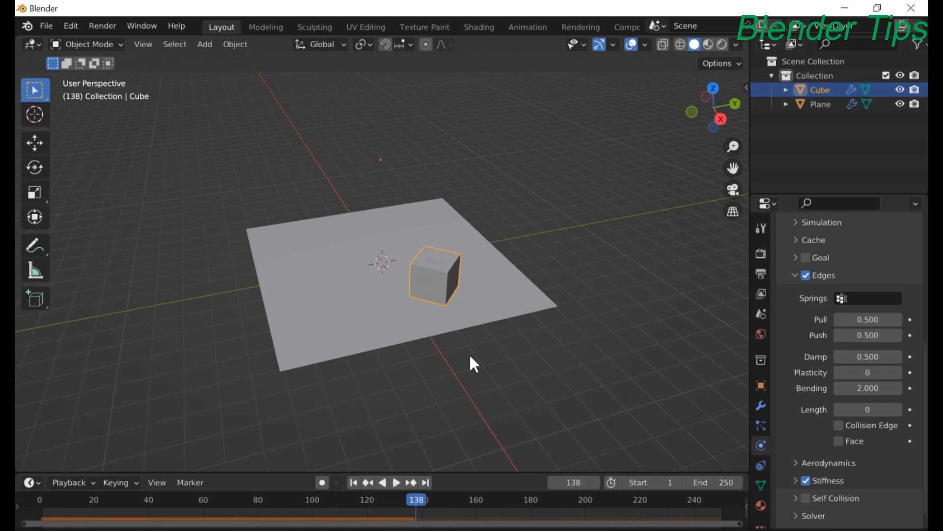
click(353, 482)
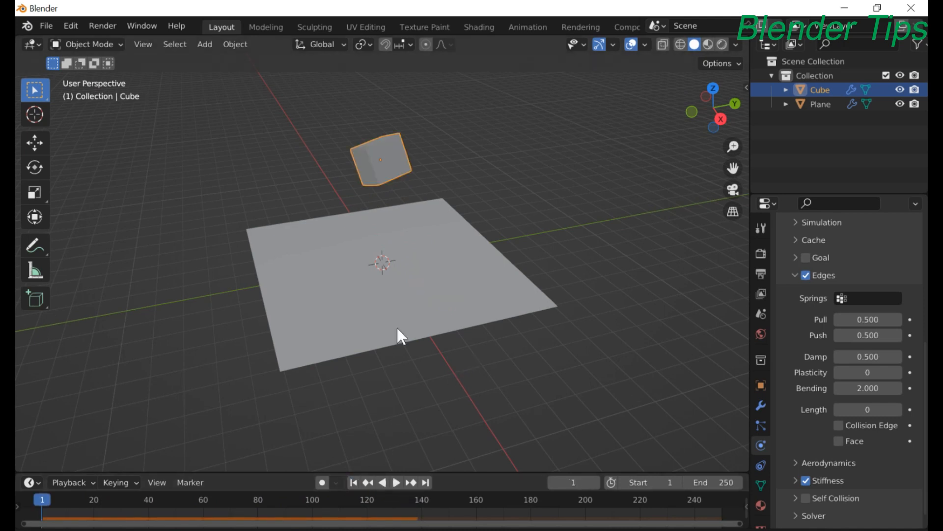
Step: Set the Plasticity of the cube's soft body edges to 100
scroll(403, 320, down, 2)
scroll(415, 309, up, 1)
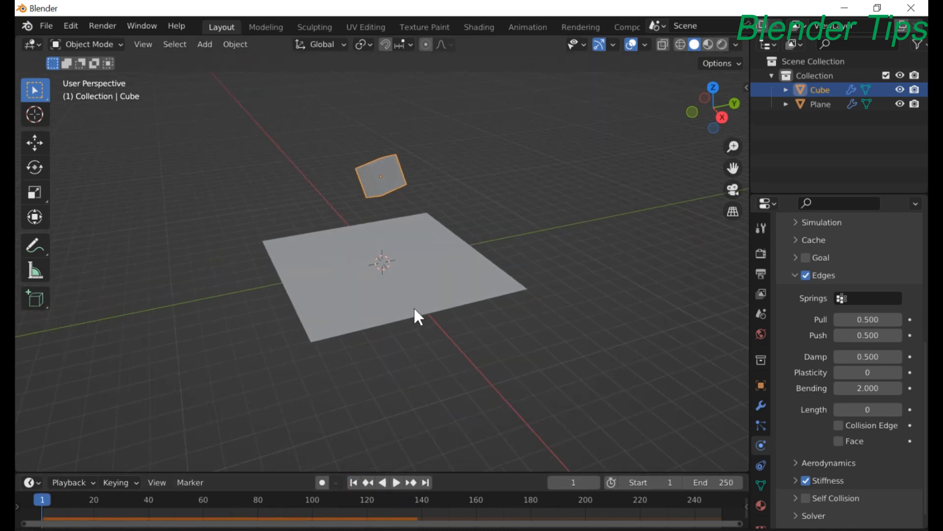
scroll(416, 317, up, 1)
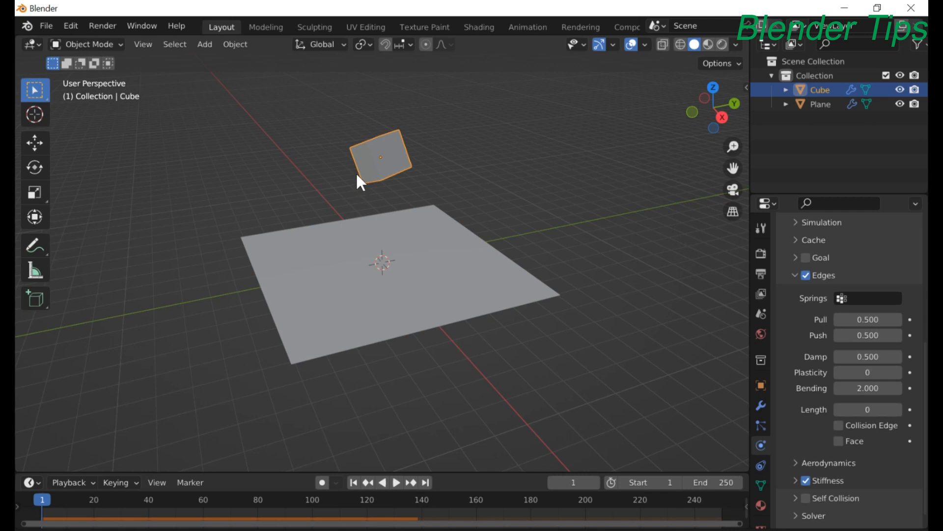
middle_drag(429, 235, 425, 259)
scroll(507, 285, up, 2)
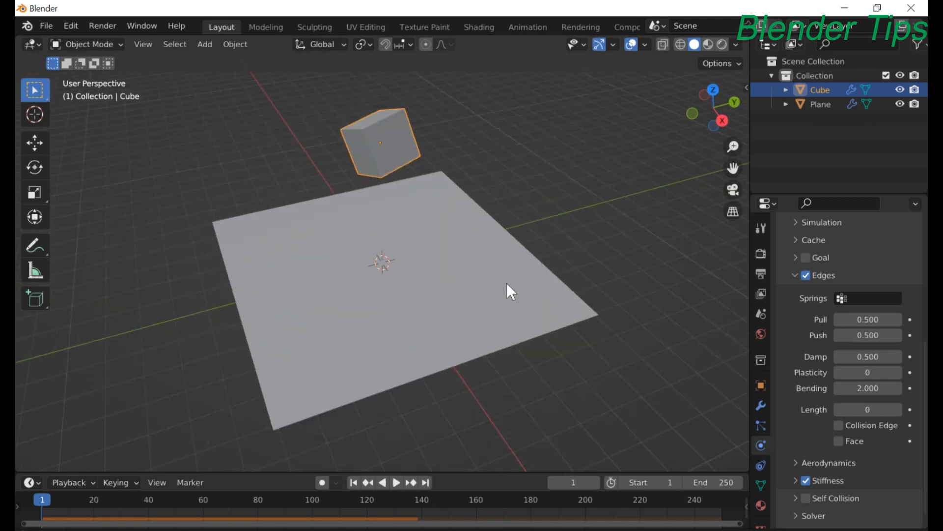
click(861, 374)
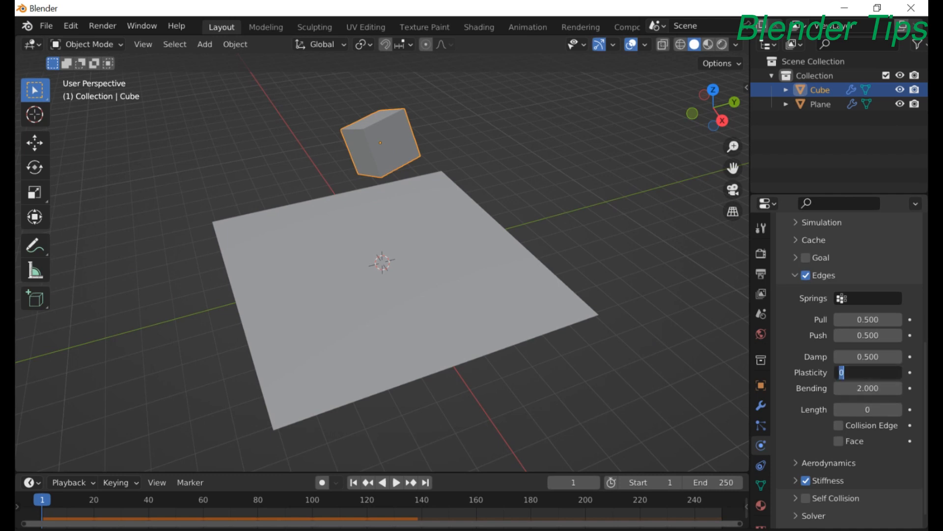
text(100)
key(Return)
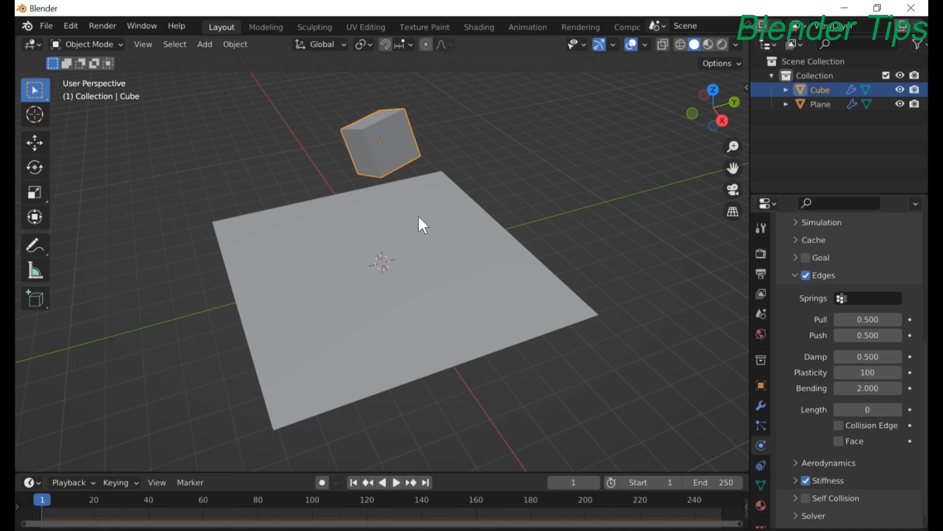
Step: Play the simulation with the new Plasticity value, stop it and return to the first frame
middle_drag(419, 217, 420, 194)
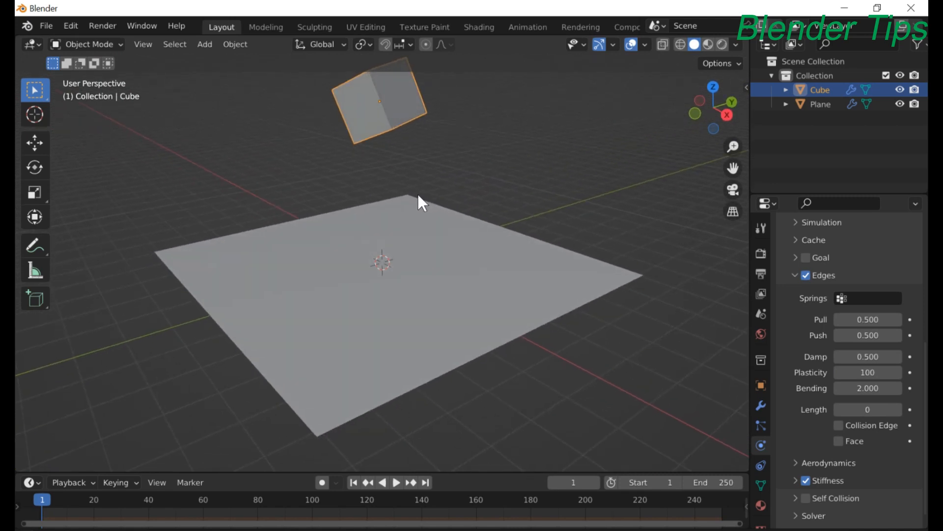
scroll(410, 214, down, 2)
scroll(400, 215, up, 1)
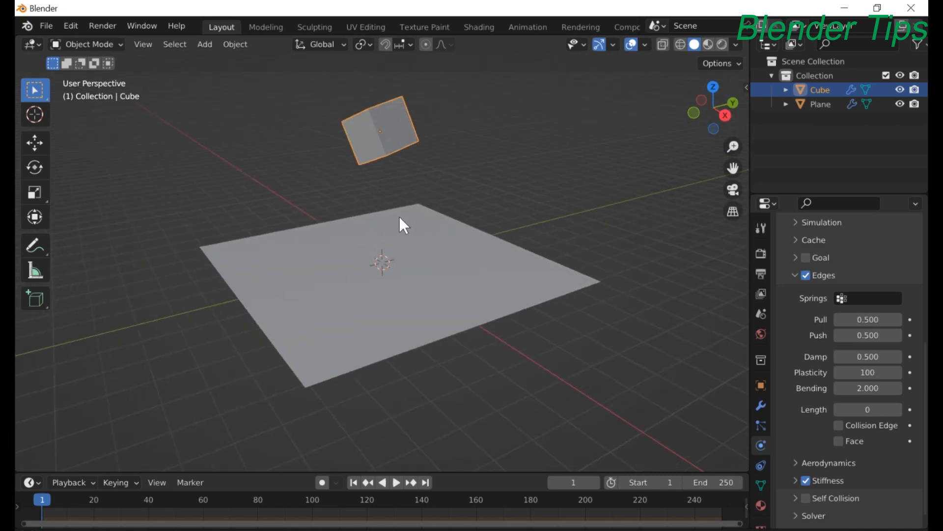
key(space)
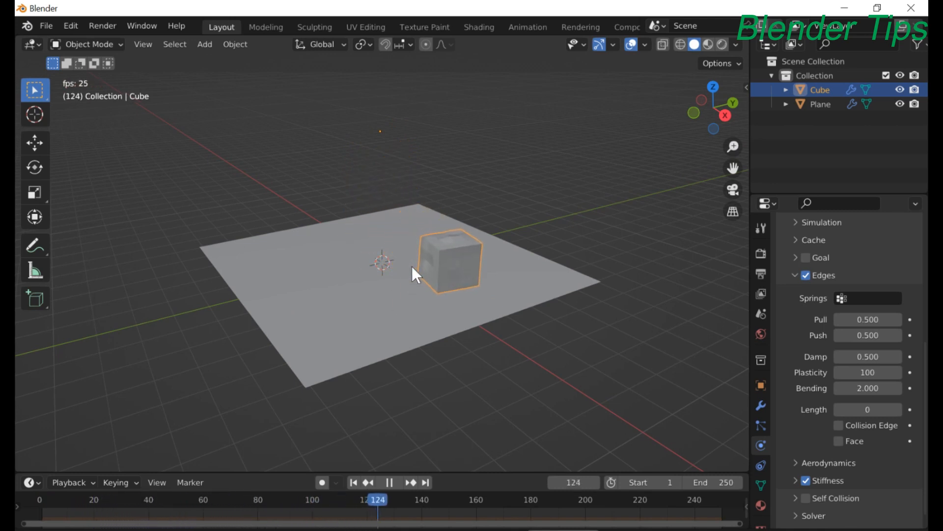
key(space)
click(356, 482)
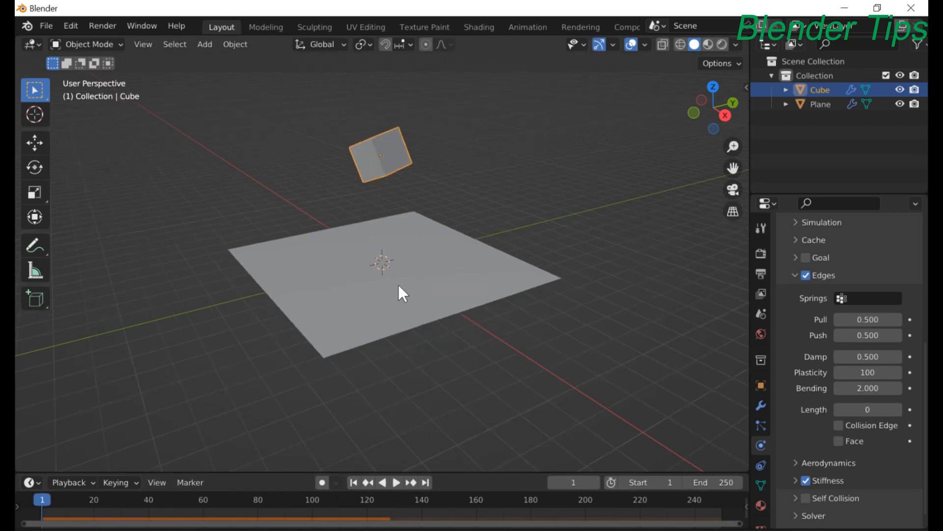
Step: Duplicate the soft body cube twice, placing the copies in a loose stack above the original
middle_drag(399, 284, 392, 214)
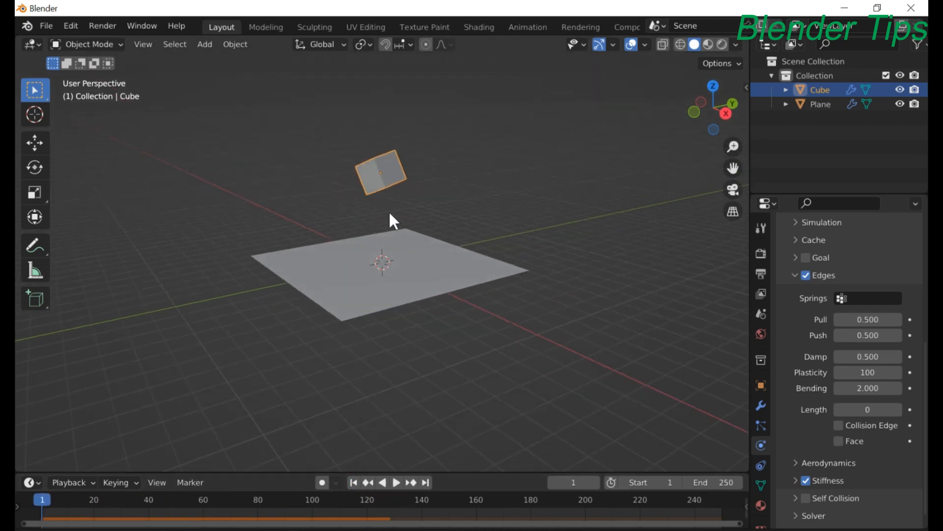
key(shift+d)
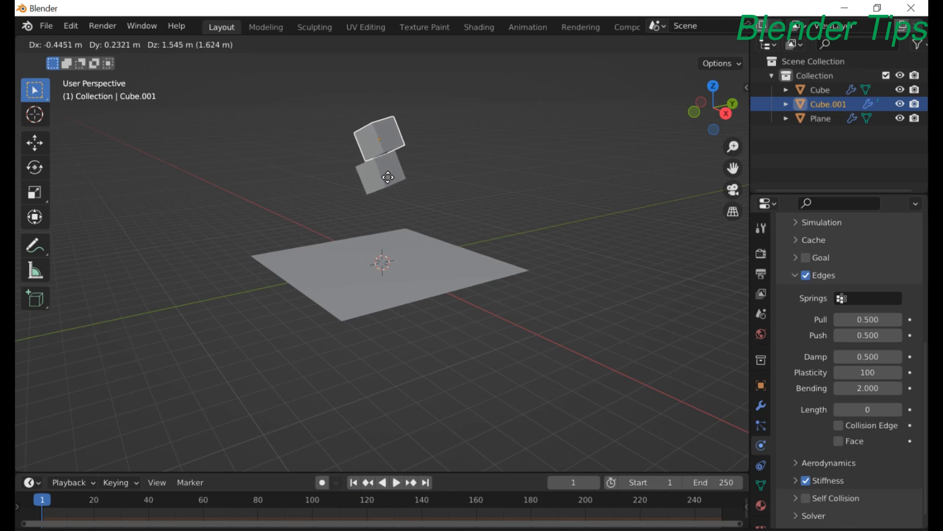
click(387, 171)
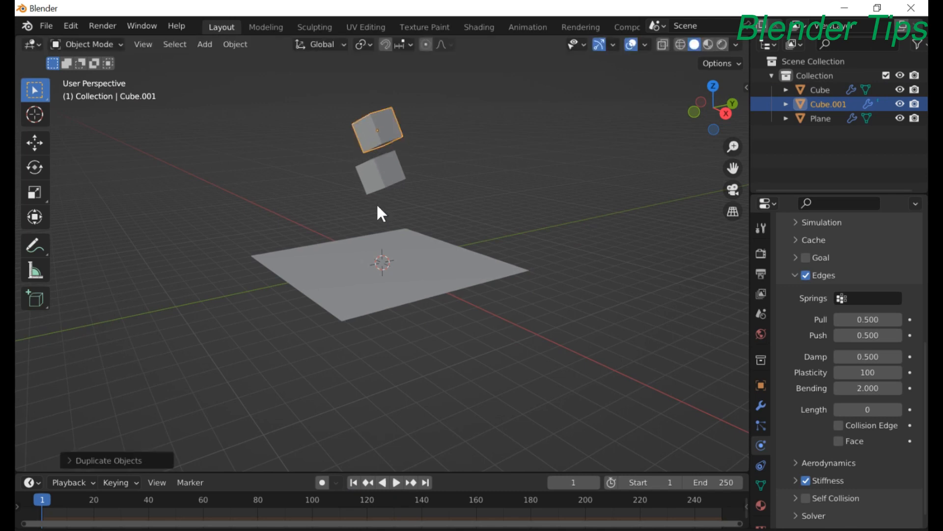
scroll(378, 206, down, 1)
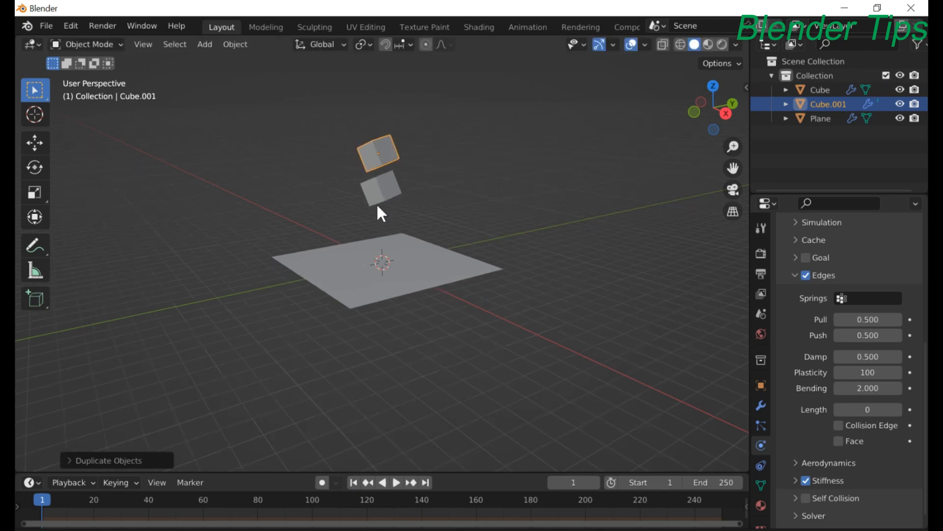
key(shift+d)
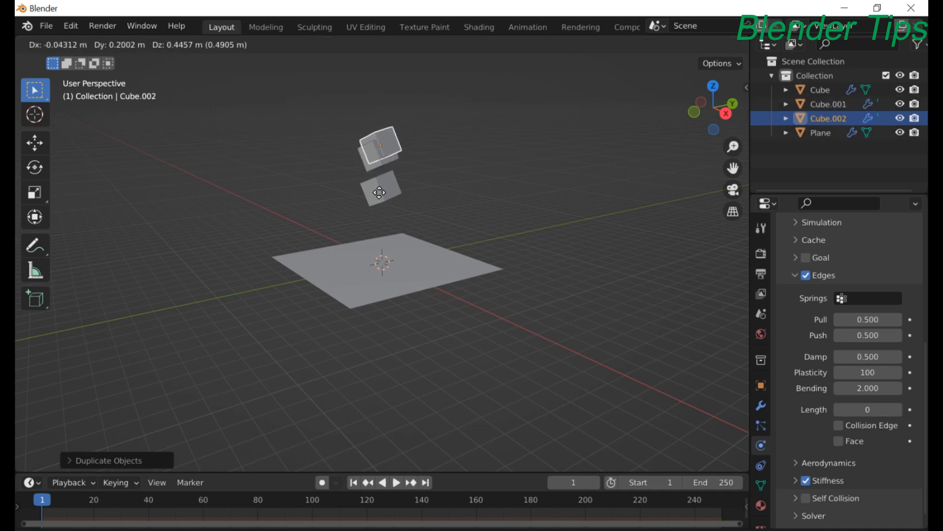
click(374, 164)
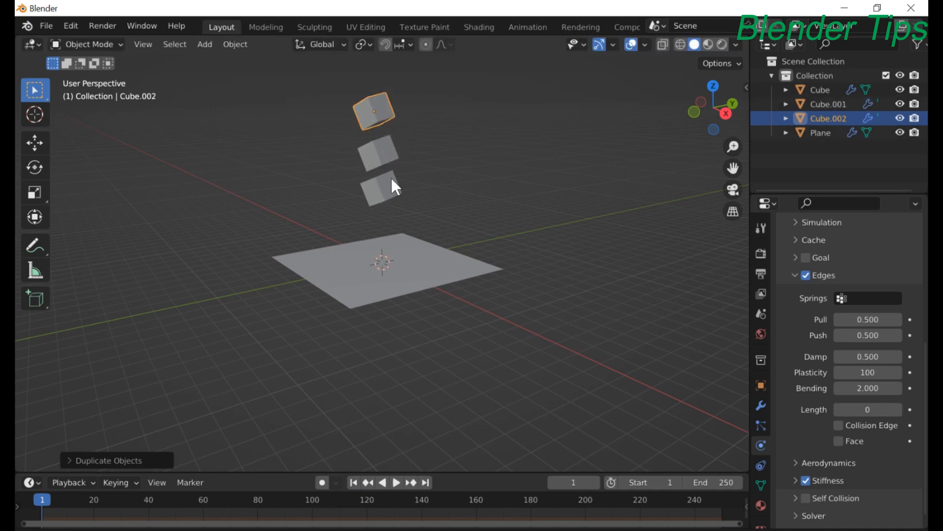
Step: Play the simulation of the three stacked cubes, view it from another angle, stop it and return to the first frame
middle_drag(392, 183, 382, 228)
key(space)
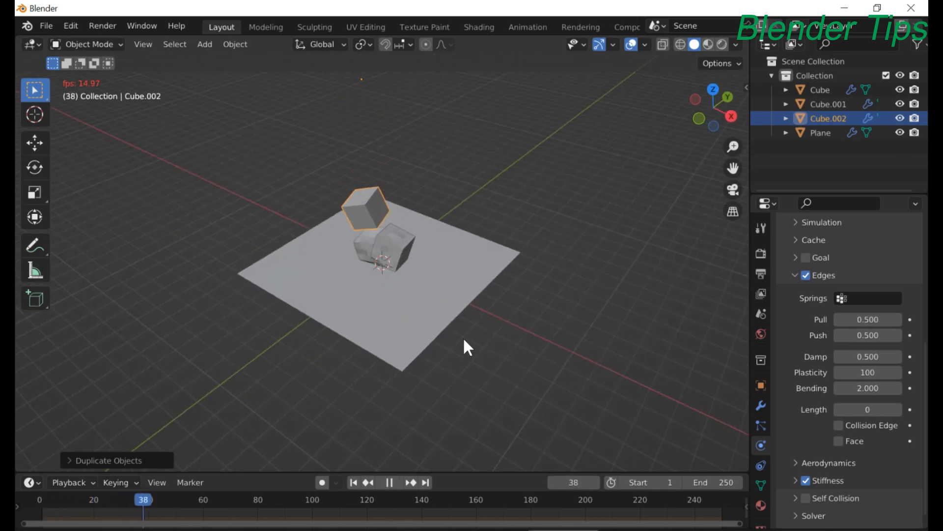
middle_drag(440, 299, 355, 320)
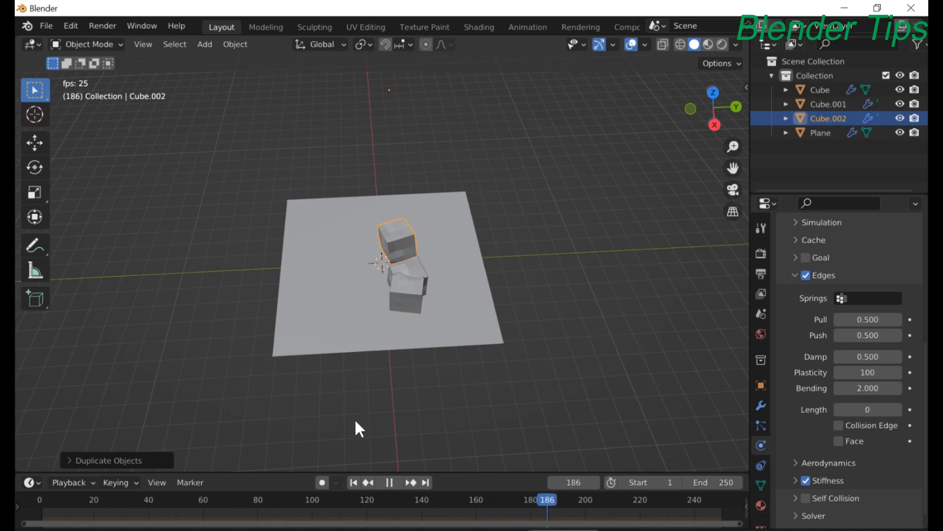
key(space)
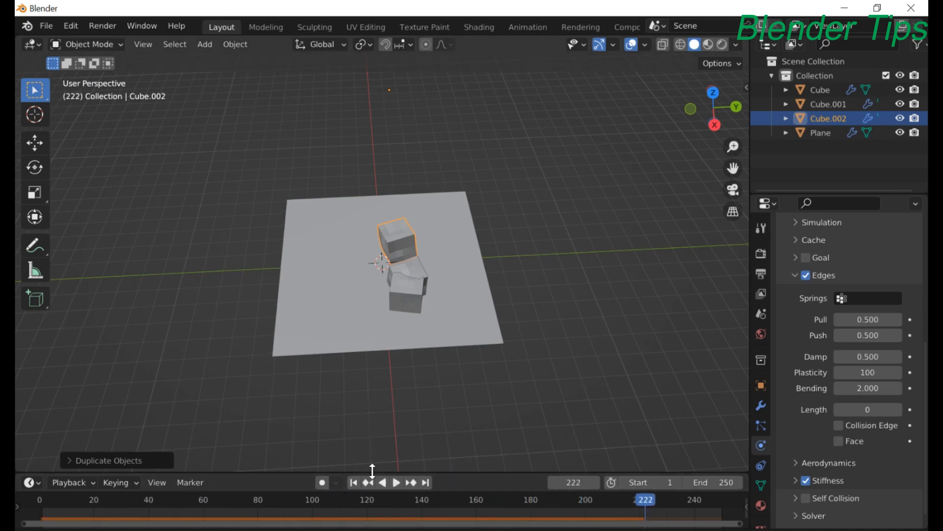
click(354, 482)
Step: Add Collision physics to the topmost cube
middle_drag(511, 270, 397, 195)
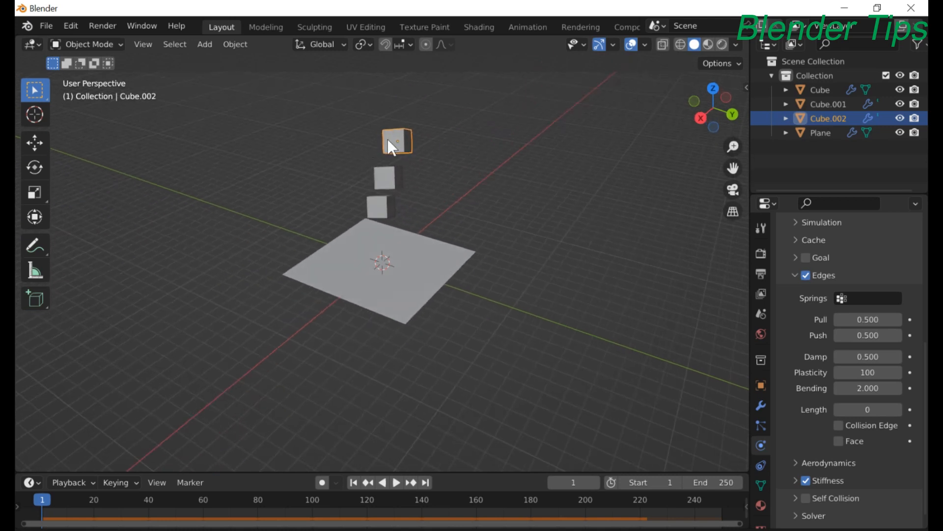
scroll(821, 288, up, 10)
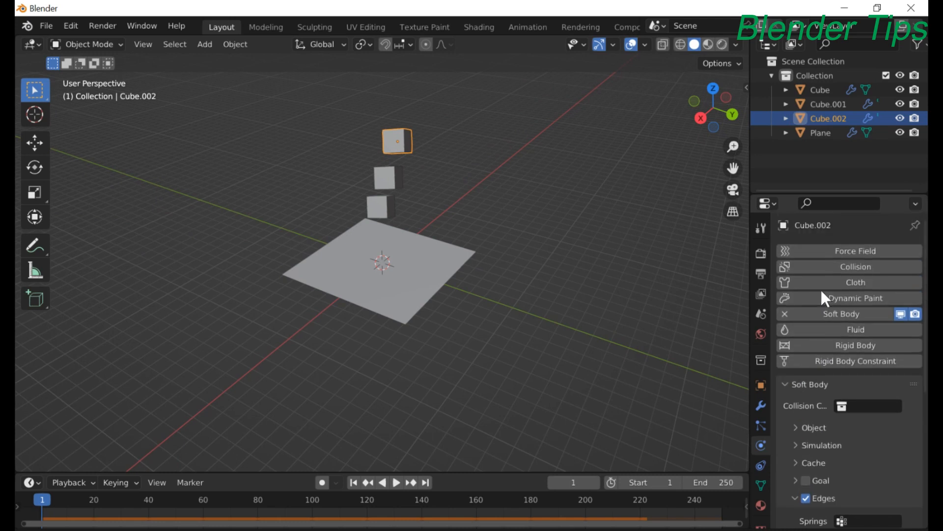
click(844, 260)
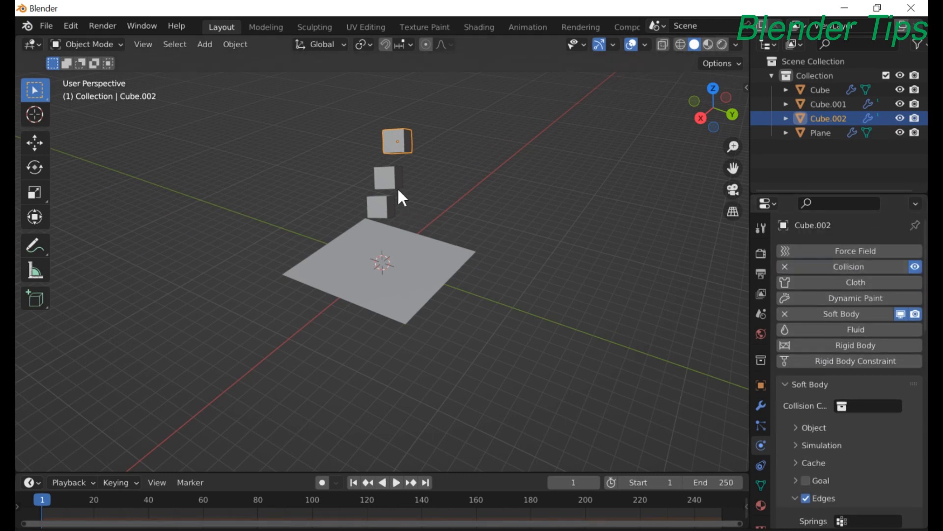
Step: Add Collision physics to the middle cube and the lowest cube of the stack
click(388, 180)
click(855, 267)
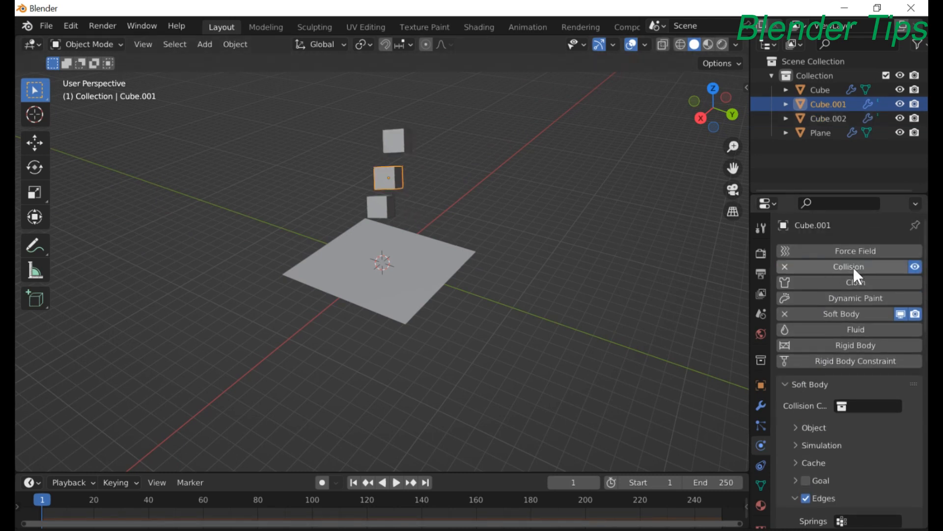
click(390, 211)
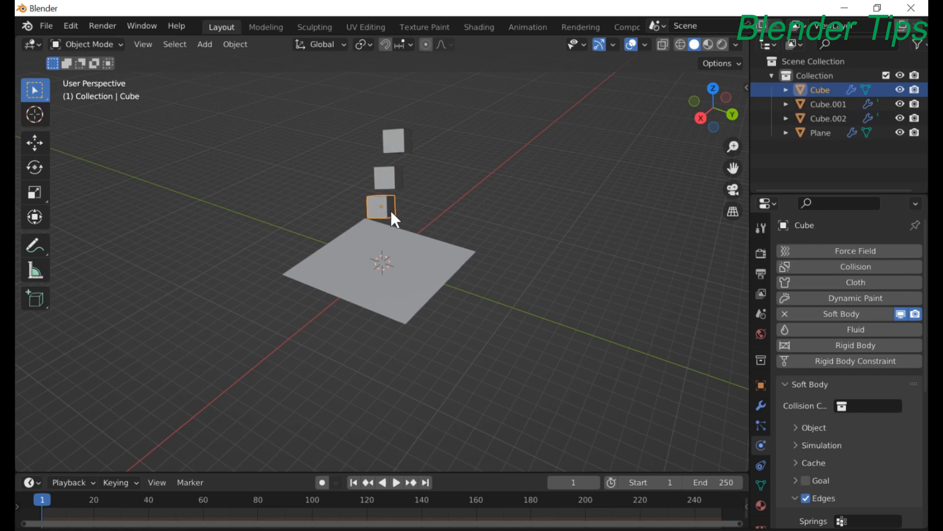
click(827, 266)
Step: Deselect the cubes, play the simulation of the three colliding soft bodies and stop it once they have landed on the plane
middle_drag(335, 276, 320, 290)
scroll(418, 301, up, 3)
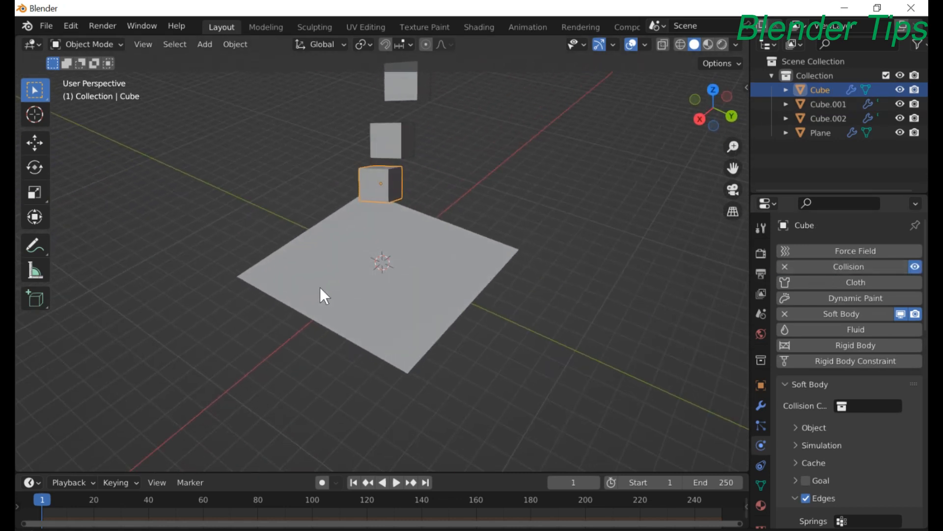
middle_drag(421, 284, 387, 281)
scroll(387, 281, down, 1)
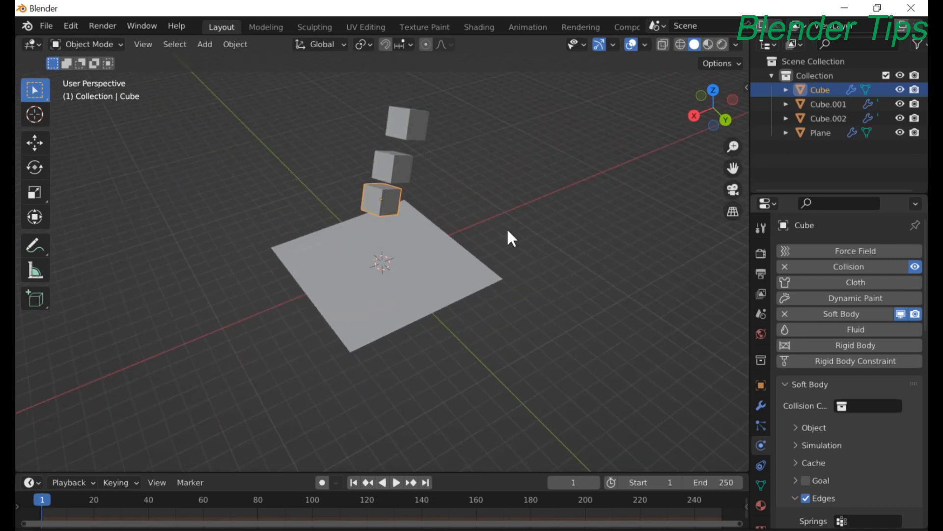
click(537, 209)
key(space)
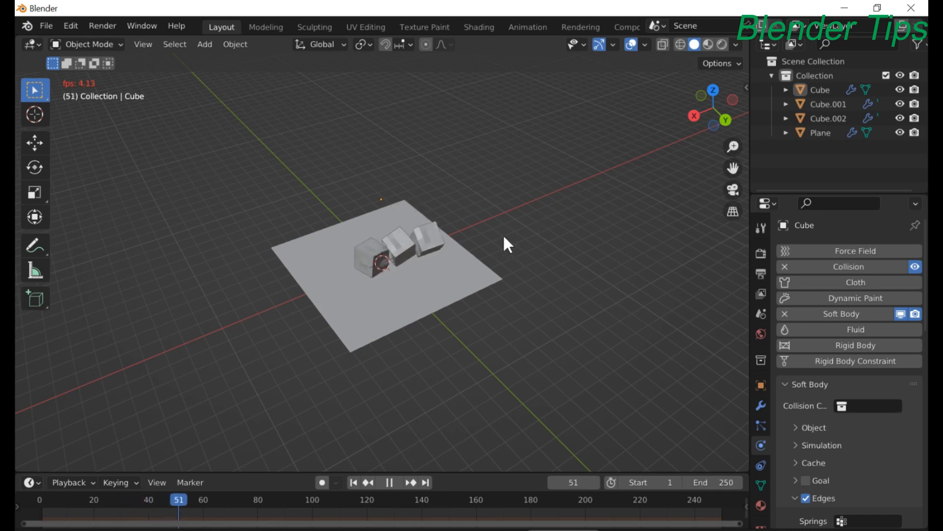
middle_drag(502, 244, 282, 223)
key(space)
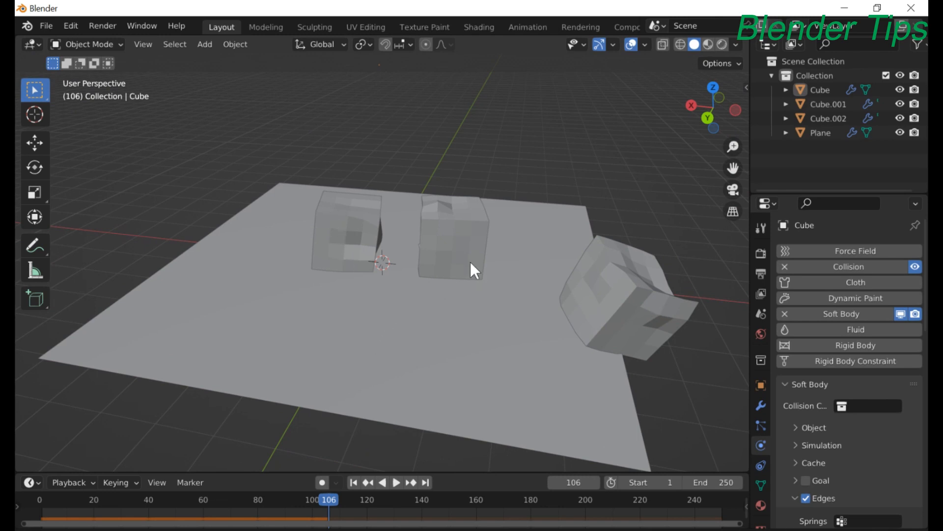
Step: Examine the deformation of the three fallen cubes on the plane up close and from several angles
mouse_move(314, 249)
middle_down()
mouse_move(482, 303)
mouse_move(434, 259)
mouse_move(302, 252)
middle_up()
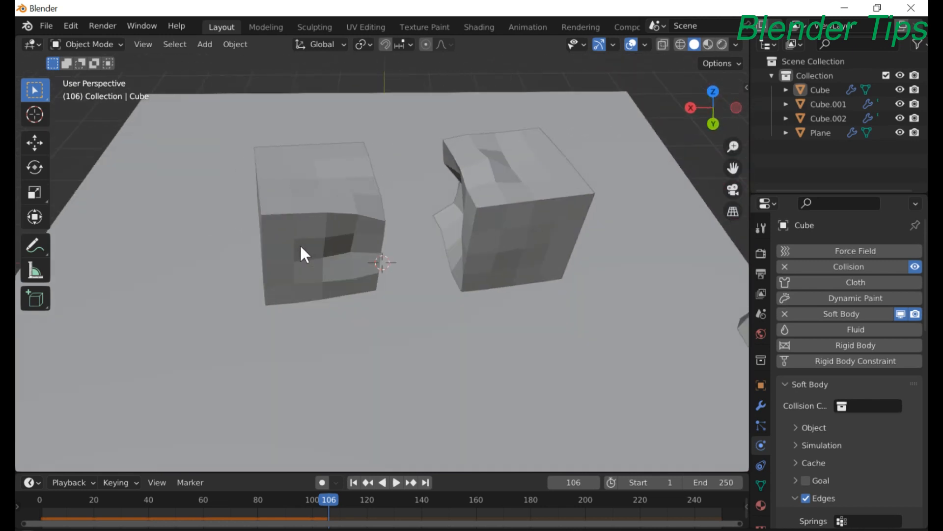
scroll(398, 231, down, 4)
middle_drag(393, 232, 458, 285)
scroll(458, 231, down, 3)
scroll(359, 244, up, 4)
scroll(358, 248, down, 3)
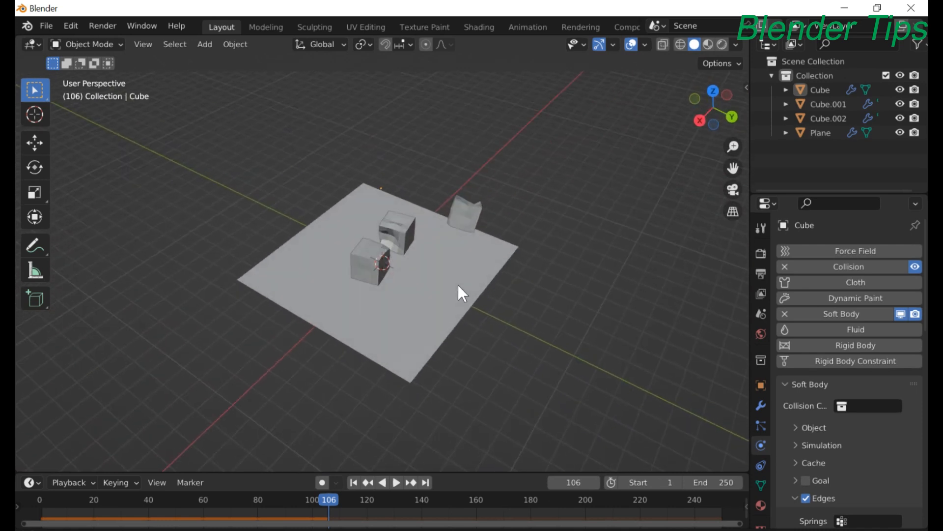
scroll(458, 285, up, 4)
scroll(458, 284, up, 2)
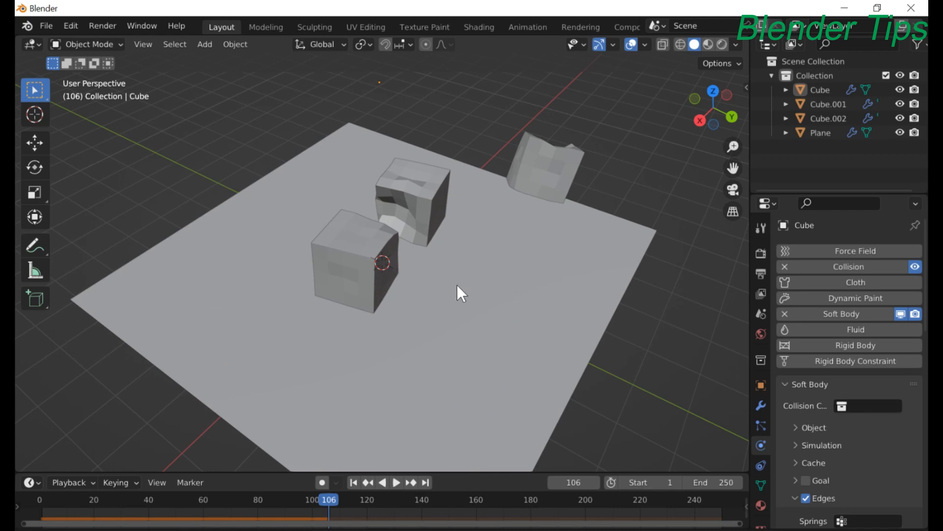
scroll(457, 285, down, 4)
mouse_move(449, 278)
middle_down()
mouse_move(392, 252)
mouse_move(367, 253)
mouse_move(433, 274)
middle_up()
scroll(366, 252, up, 4)
scroll(367, 252, down, 3)
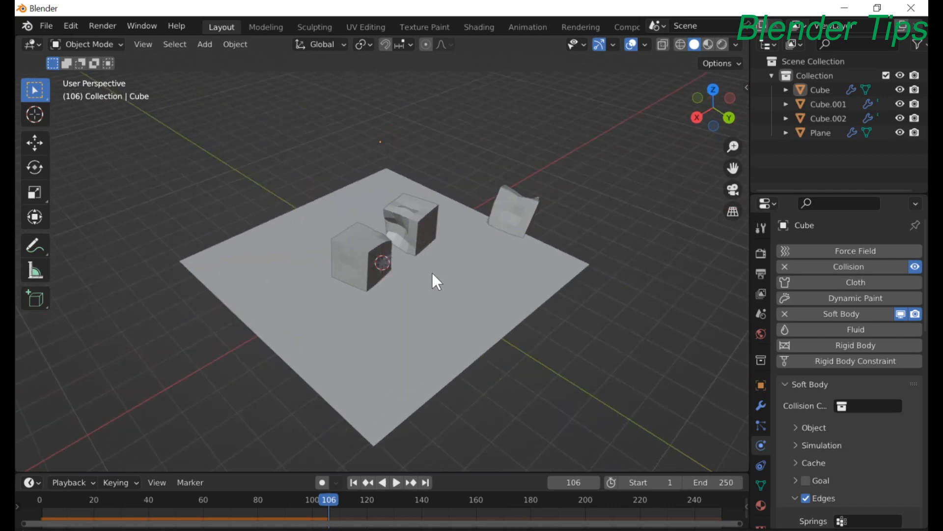